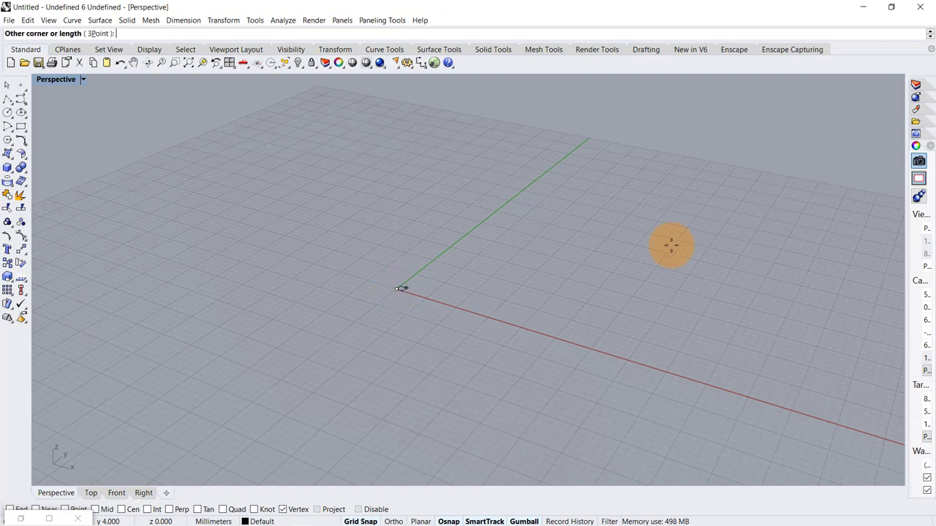
- Finish the rectangular plane surface from the origin to the far corner of the construction grid
scroll(622, 238, down, 3)
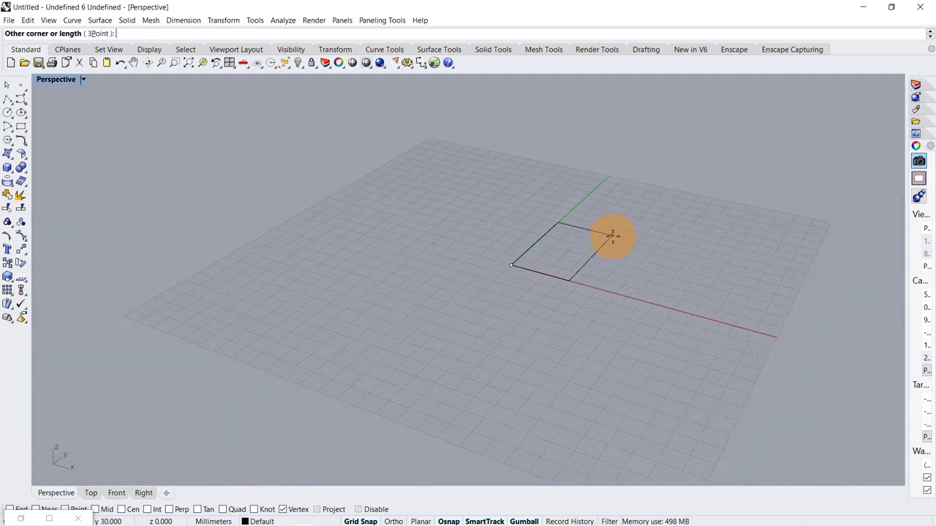
click(830, 224)
scroll(641, 226, up, 3)
scroll(442, 204, down, 3)
scroll(594, 208, up, 5)
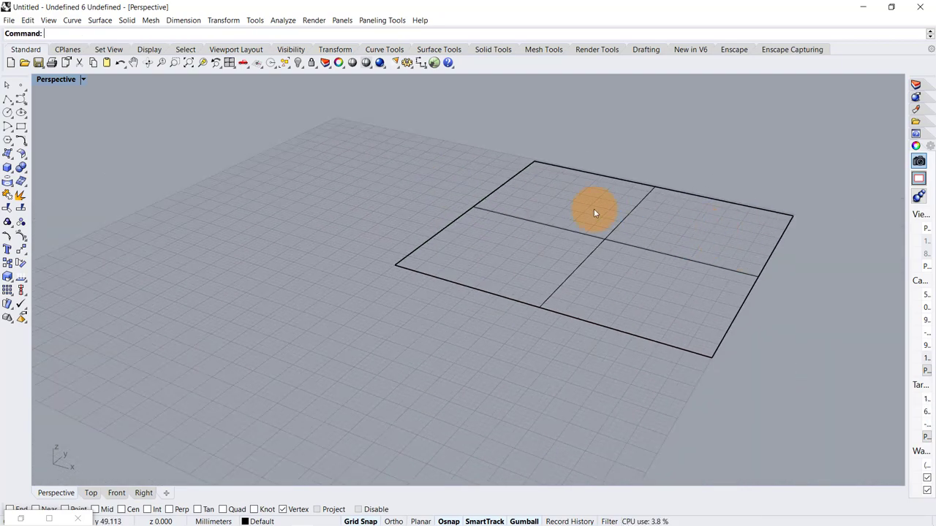
shift+right_drag(555, 223, 588, 233)
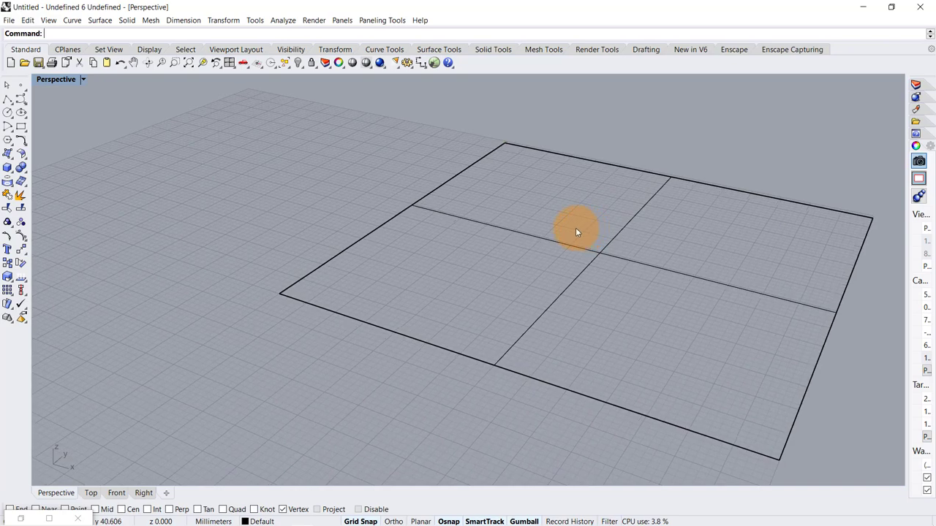
- Launch Grasshopper and narrow its window so that the plane surface stays visible beside it
text(Grasshopper)
key(Return)
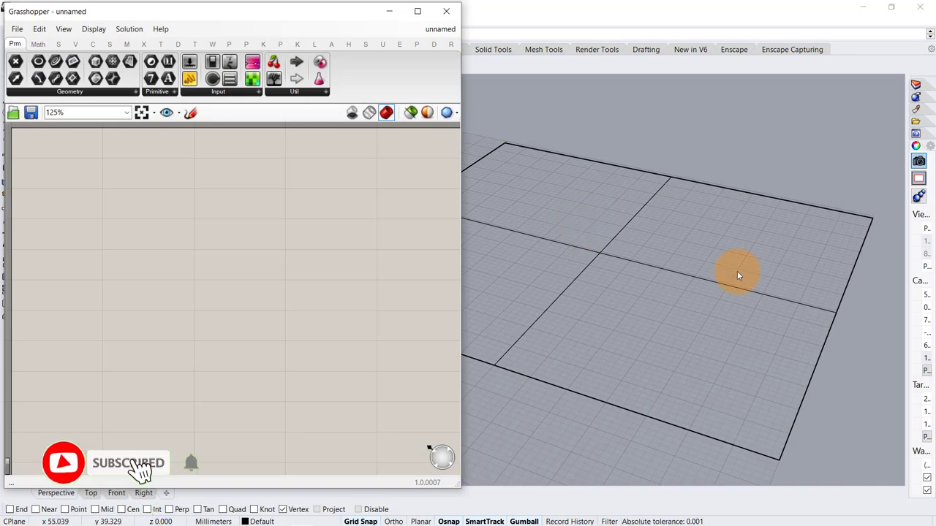
scroll(731, 271, down, 4)
scroll(692, 264, up, 3)
shift+right_drag(683, 262, 735, 277)
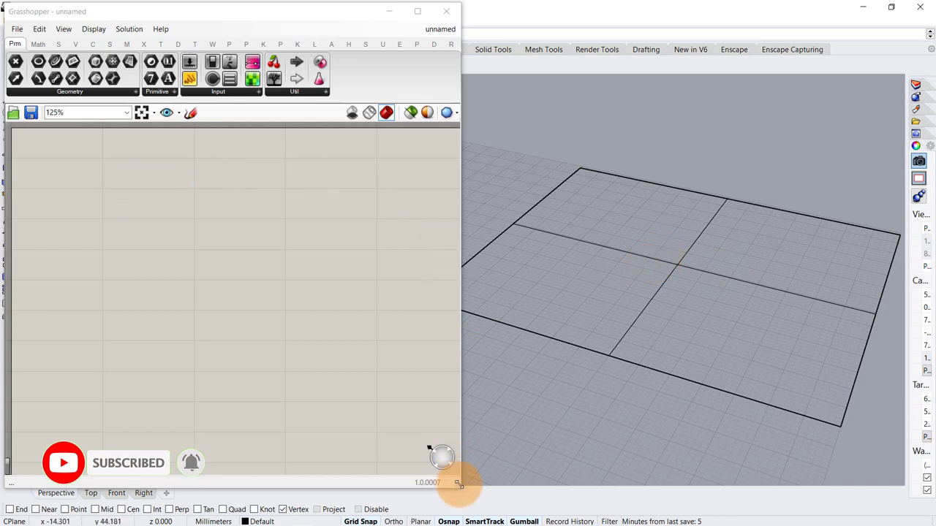
drag(457, 484, 405, 500)
- Add a Surface parameter to the Grasshopper canvas and reference the Rhino plane surface in it
click(66, 169)
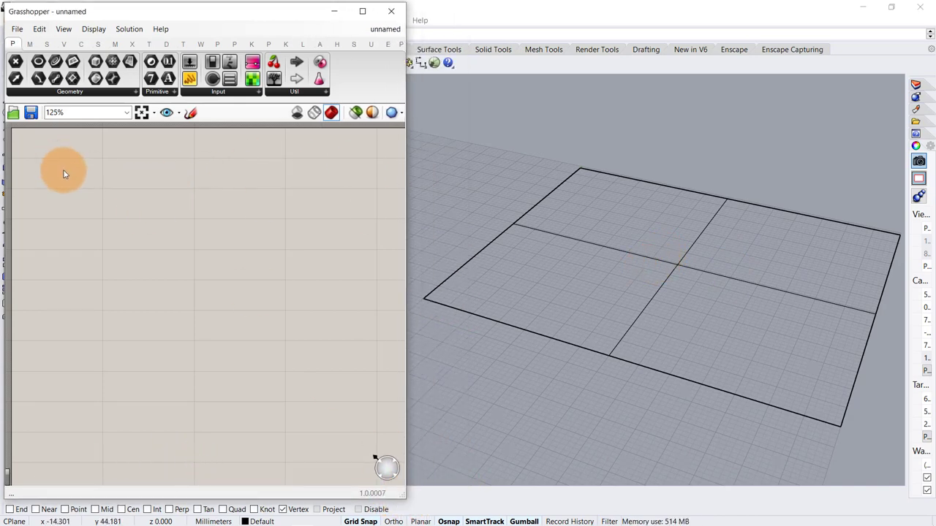
double_click(64, 170)
text(srf)
click(69, 142)
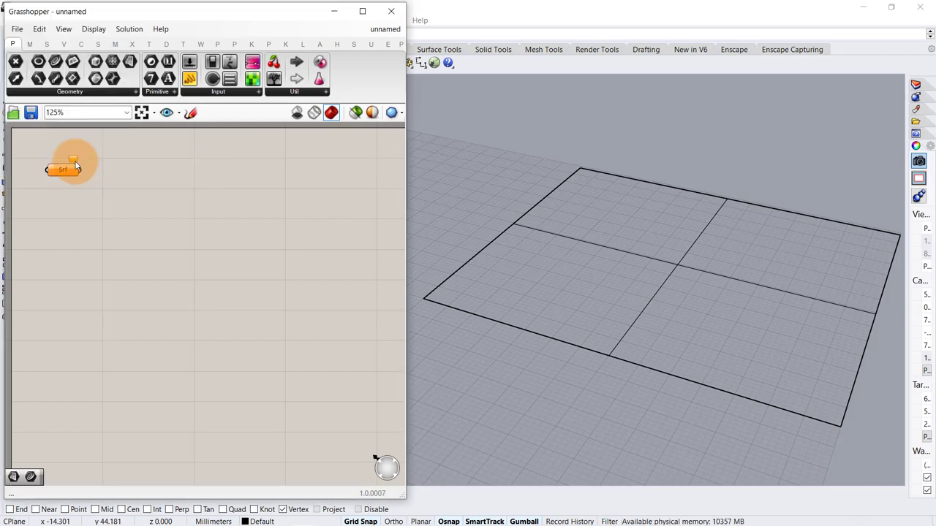
right_click(73, 173)
click(168, 328)
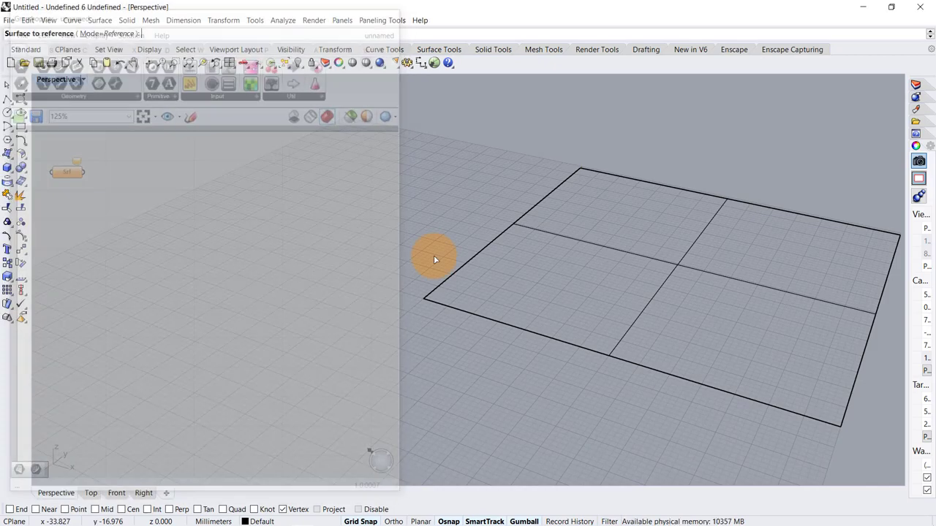
click(646, 256)
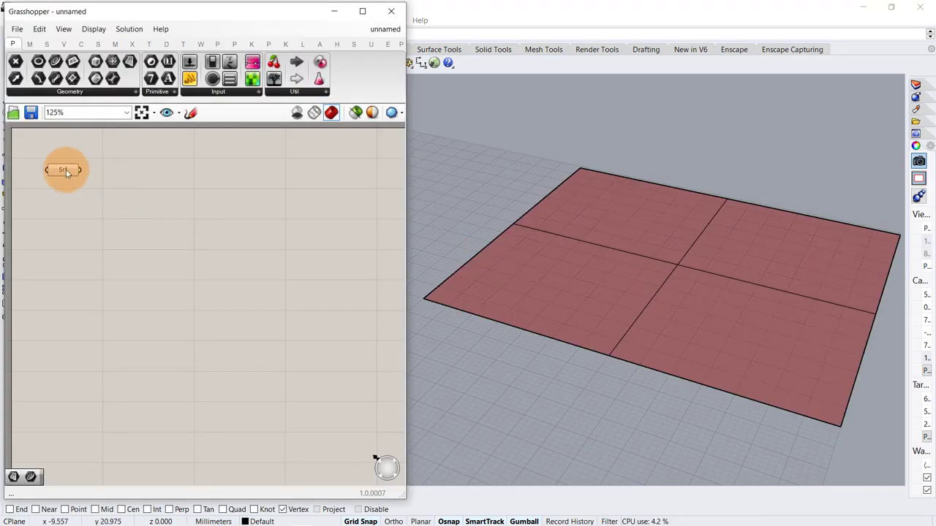
drag(66, 172, 81, 254)
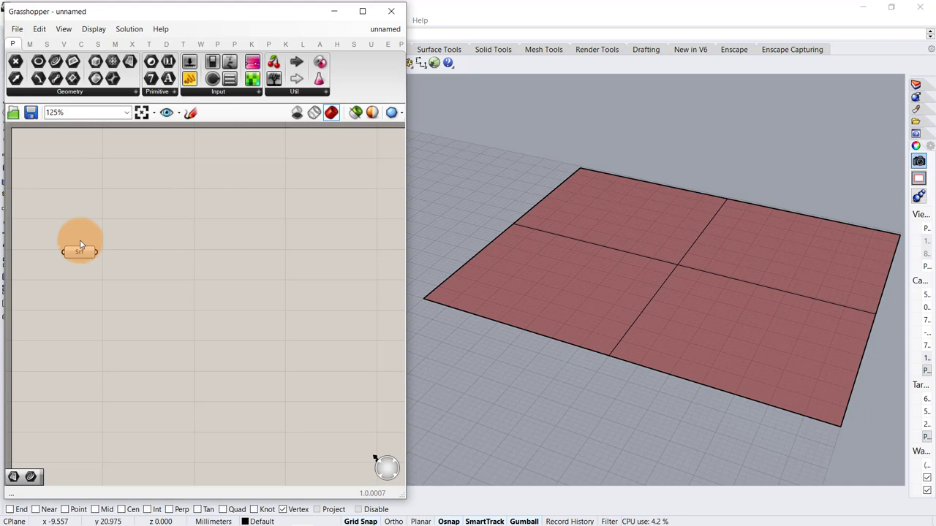
- Place a Rhino point at the centre of the plane surface, at x 35, y 35
click(549, 137)
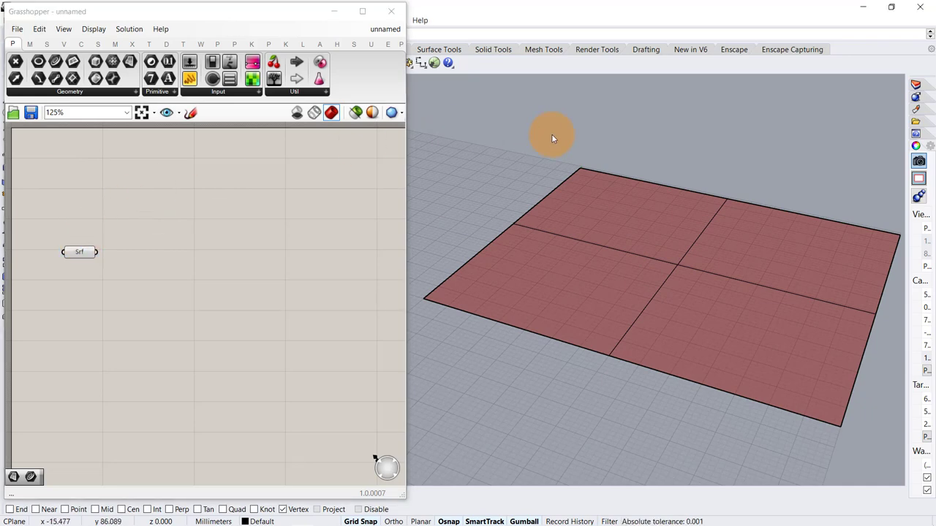
text(Point)
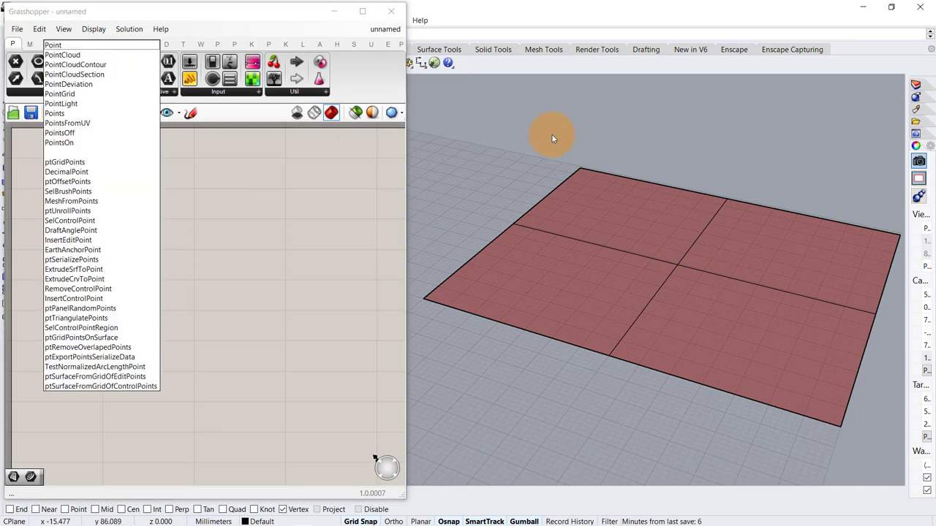
key(Return)
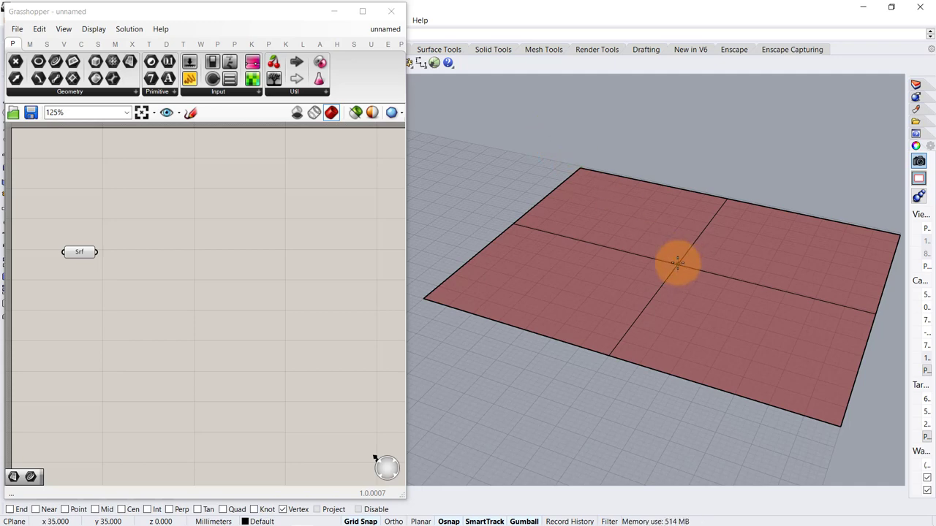
- Add a Geometry parameter above the Surface parameter and reference the centre point in it
double_click(72, 166)
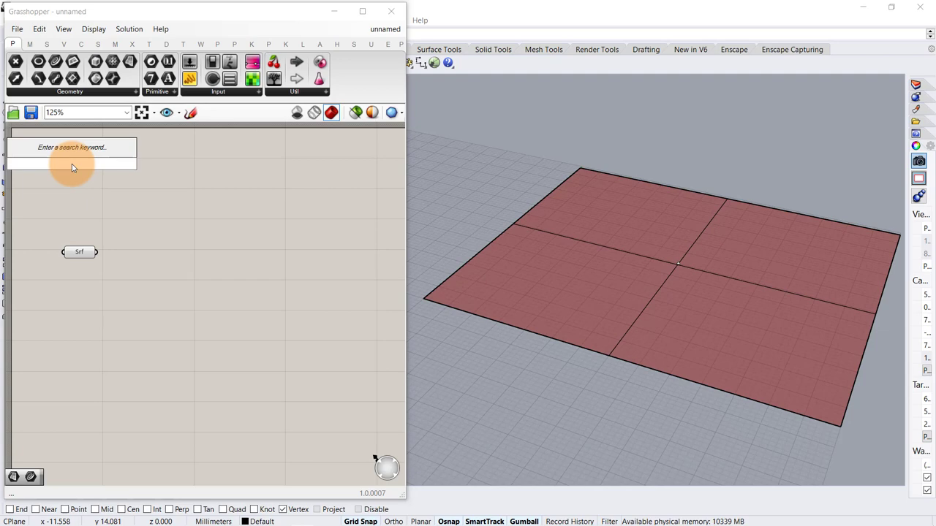
text(ge)
click(42, 118)
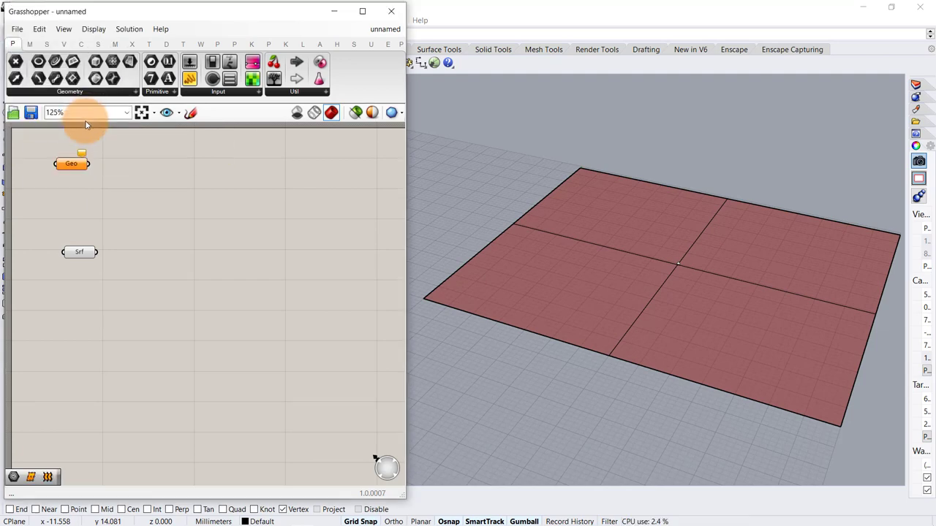
right_click(72, 164)
click(130, 325)
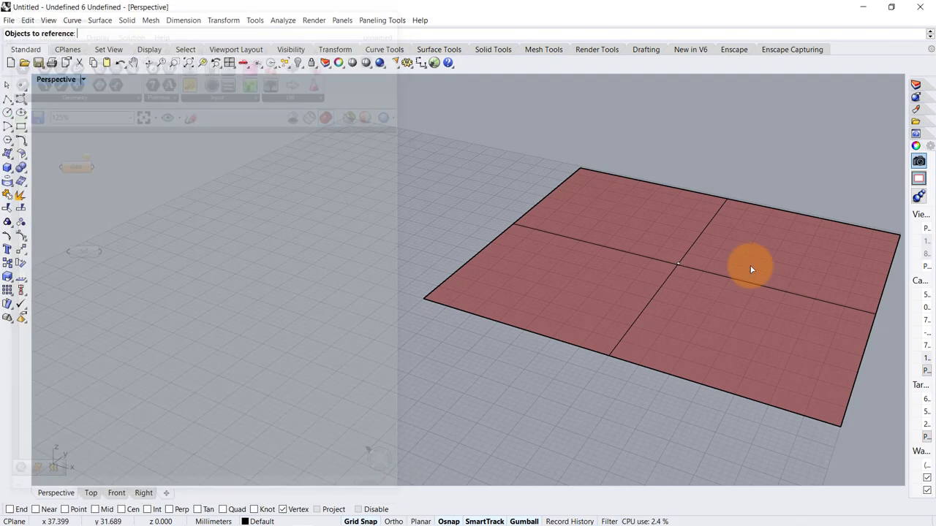
click(679, 261)
key(Return)
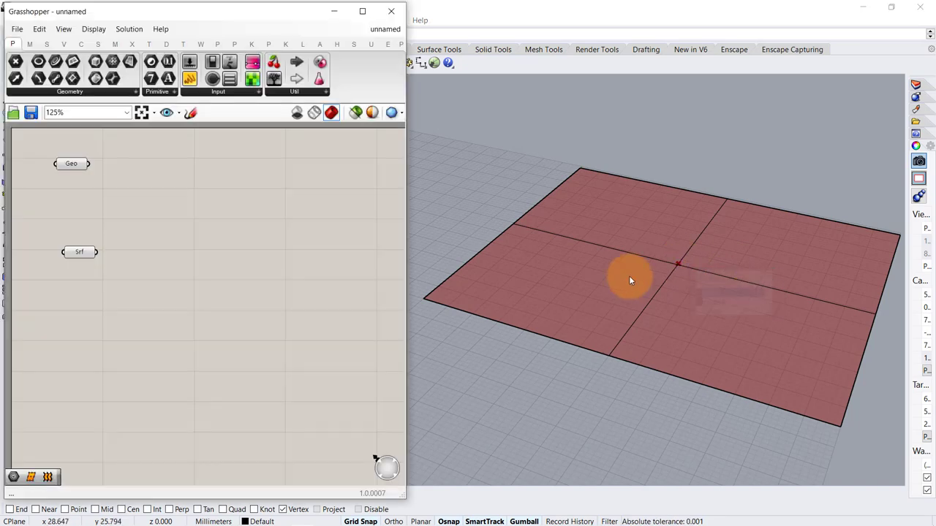
- Add a Divide Surface component and connect the Surface parameter to its S input
double_click(160, 220)
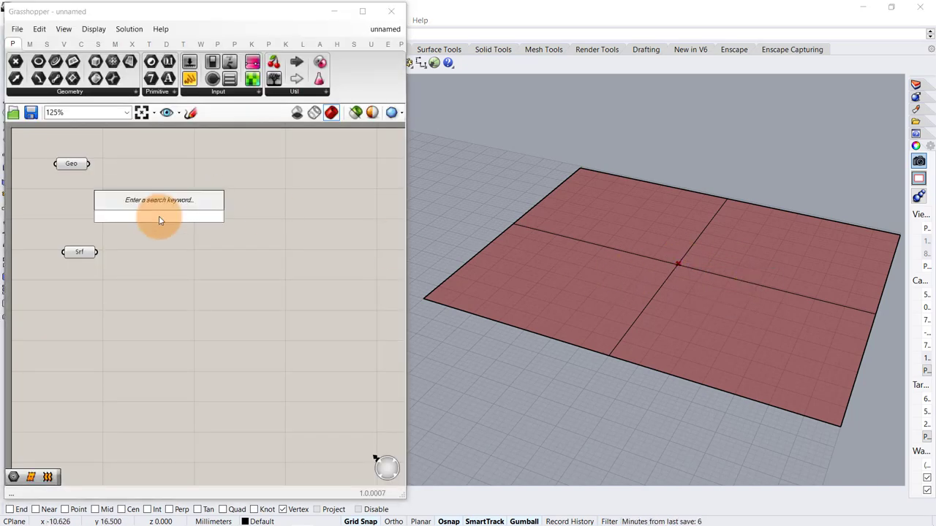
text(sd)
click(152, 187)
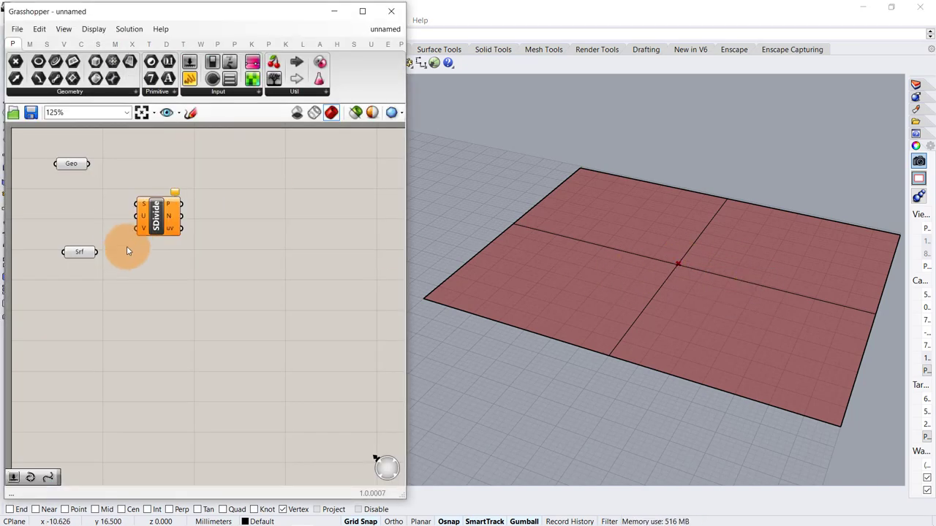
drag(97, 253, 138, 204)
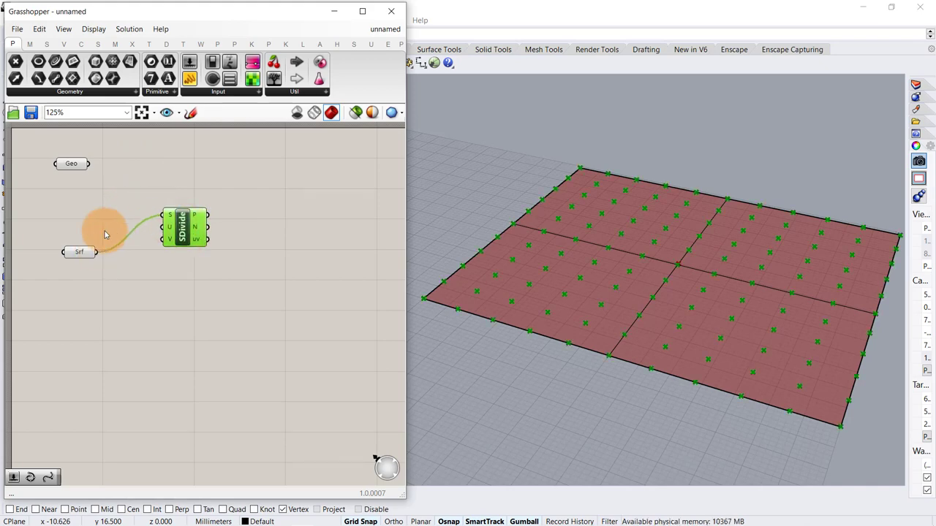
drag(82, 254, 78, 228)
click(74, 256)
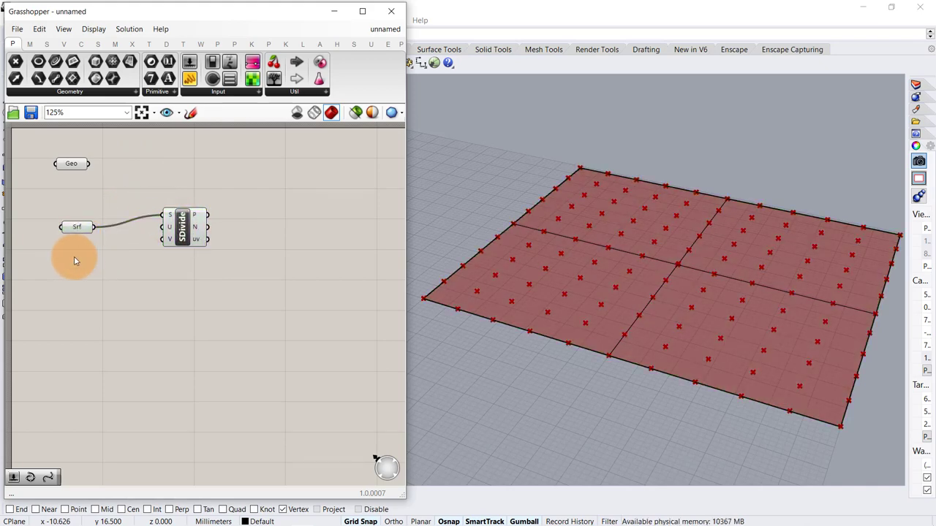
- Create a number slider with the value 40 and connect it to the U and V inputs of Divide Surface
double_click(74, 256)
text(40)
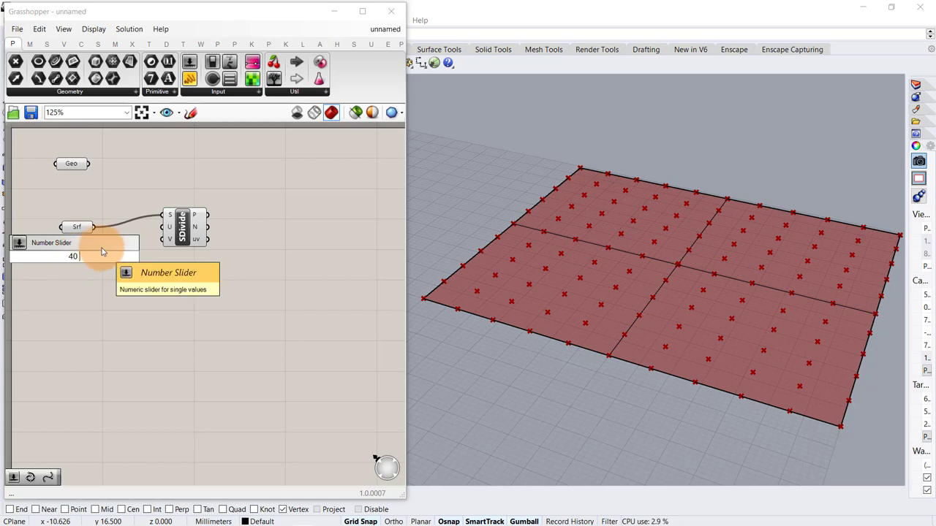
key(Return)
scroll(103, 251, up, 1)
drag(132, 261, 210, 263)
- Add a Pull Point component, feeding the Divide Surface points into P and the Geometry parameter into G
double_click(253, 162)
text(p)
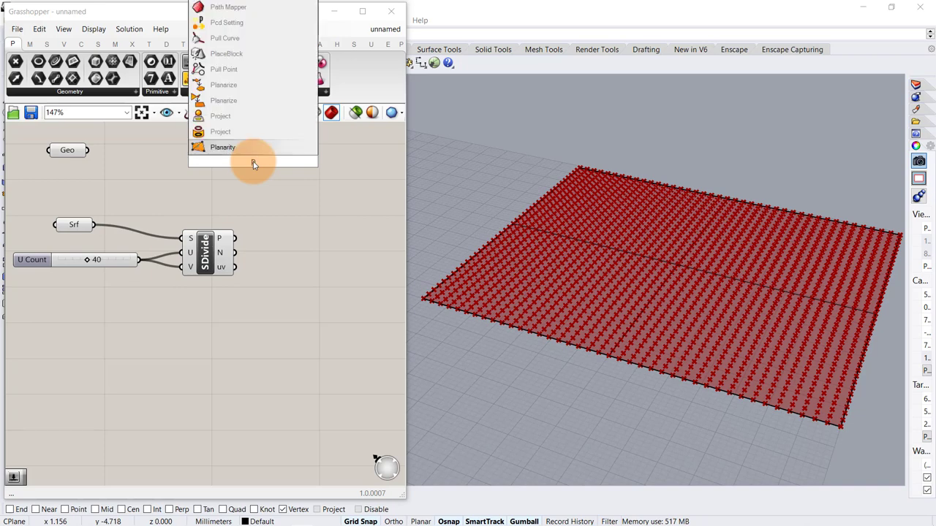
text(ull)
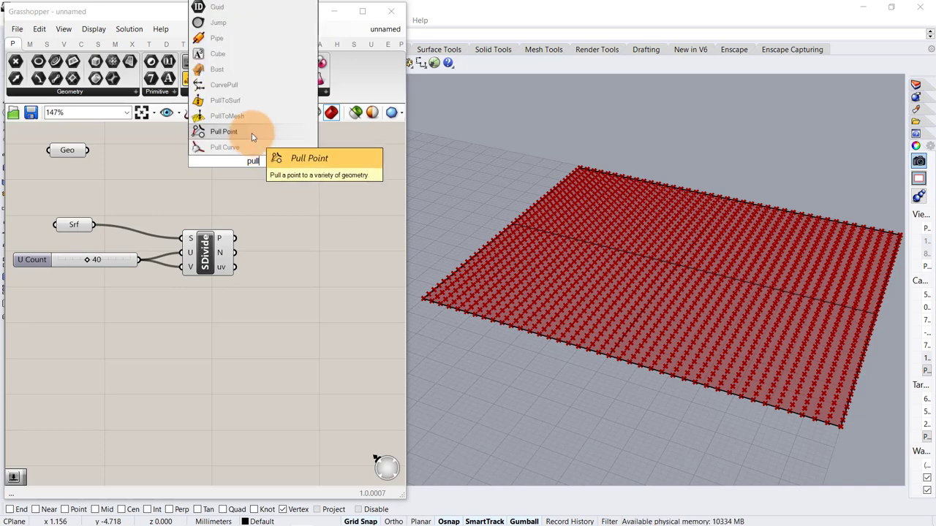
click(251, 132)
drag(242, 238, 256, 149)
drag(87, 150, 264, 163)
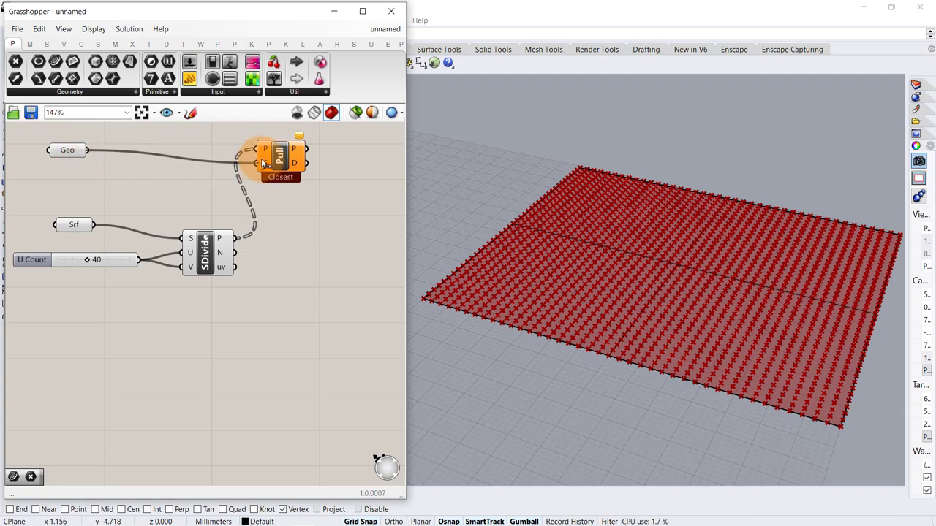
drag(96, 158, 99, 158)
click(167, 184)
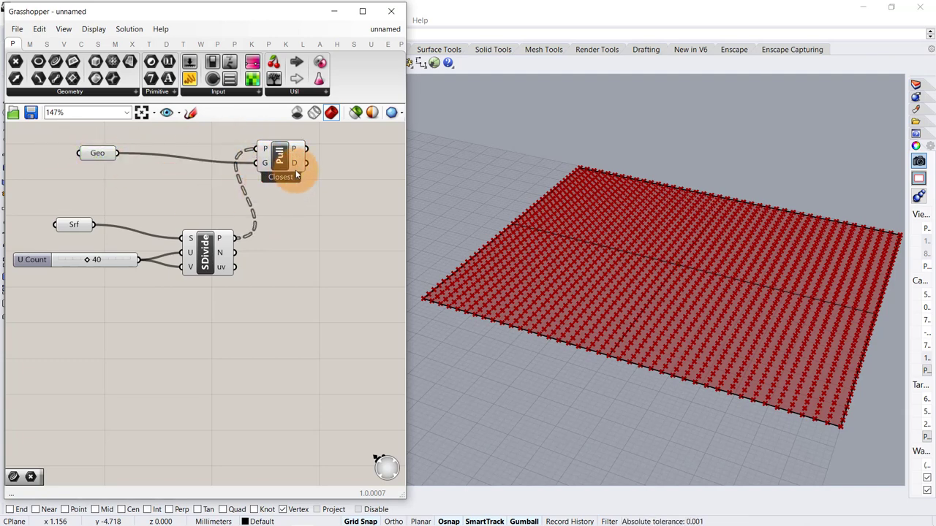
click(292, 213)
right_drag(353, 163, 320, 166)
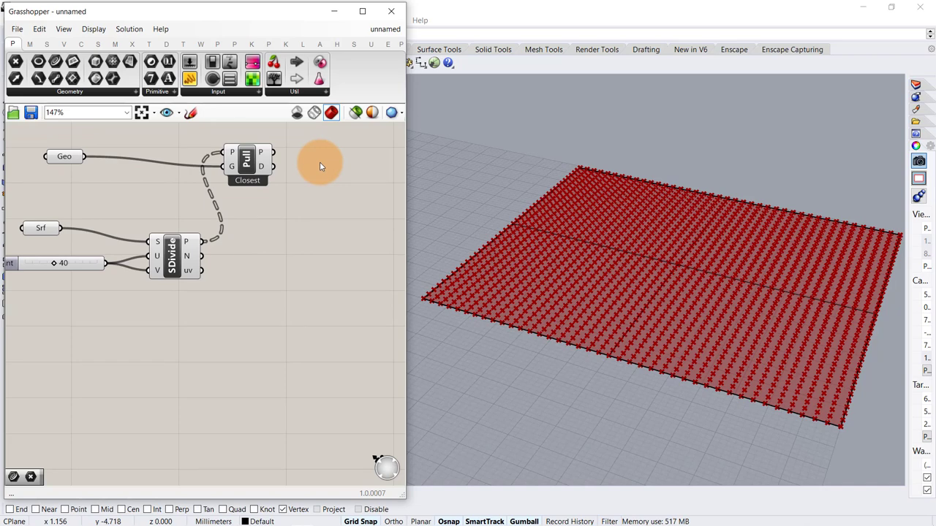
- Add a Remap Numbers component and connect the Pull Point distance output to its V input
double_click(319, 166)
text(rem)
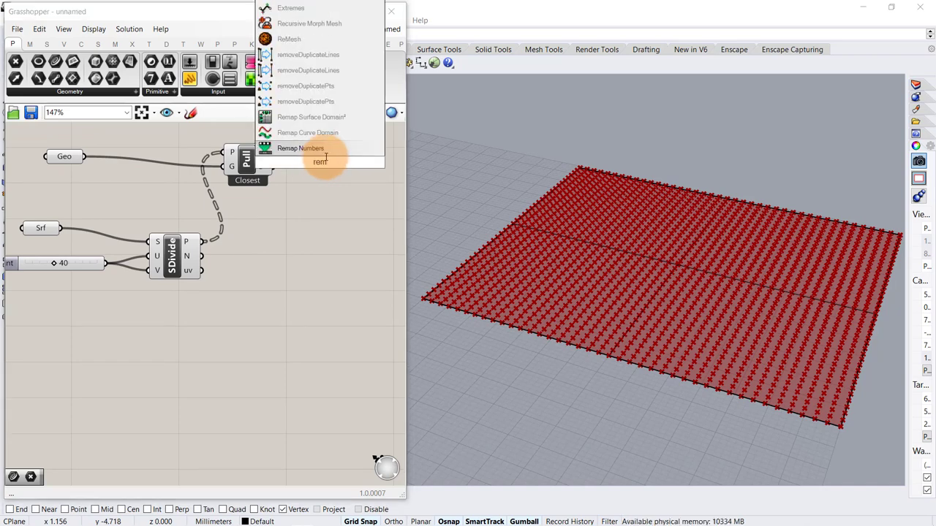
key(Return)
right_drag(304, 155, 351, 159)
drag(322, 171, 414, 187)
right_drag(333, 216, 210, 217)
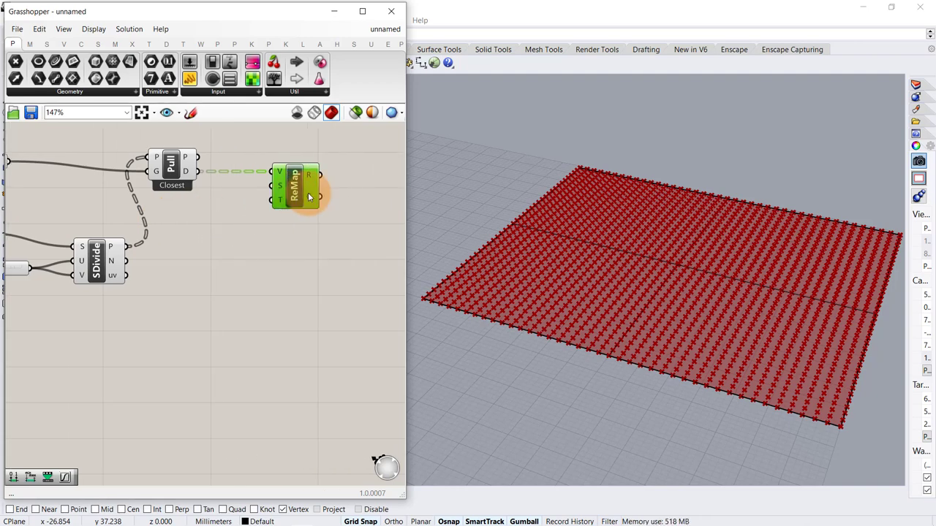
- Add a Bounds component with a flattened N input fed by the pull distances, and connect its output to the S input of Remap Numbers
click(231, 222)
double_click(231, 222)
text(bou)
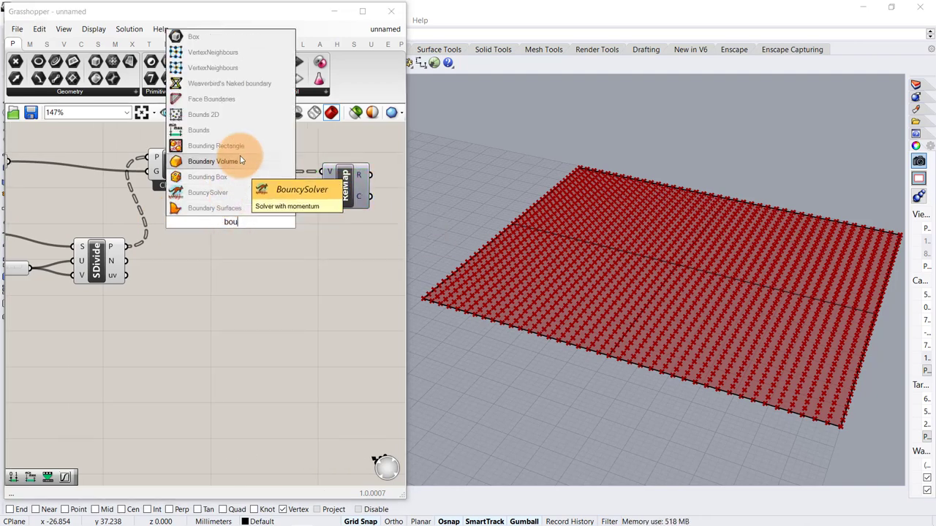
click(243, 132)
drag(196, 171, 214, 223)
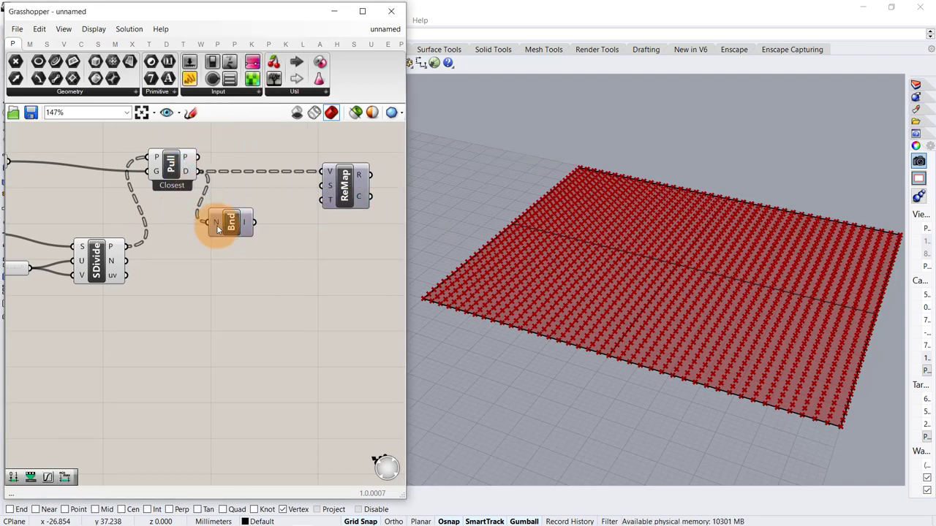
right_click(218, 229)
click(228, 299)
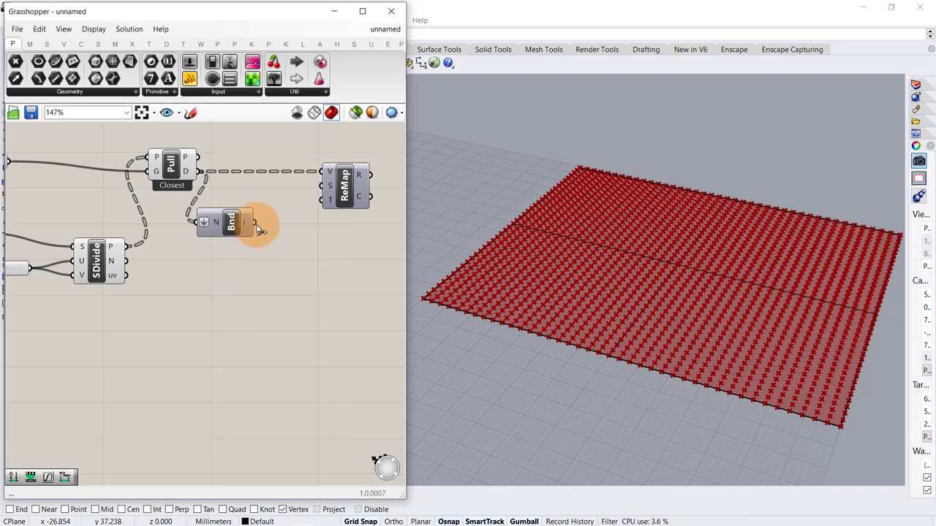
mouse_move(256, 222)
mouse_down()
mouse_move(322, 186)
mouse_move(337, 193)
mouse_move(261, 228)
mouse_up()
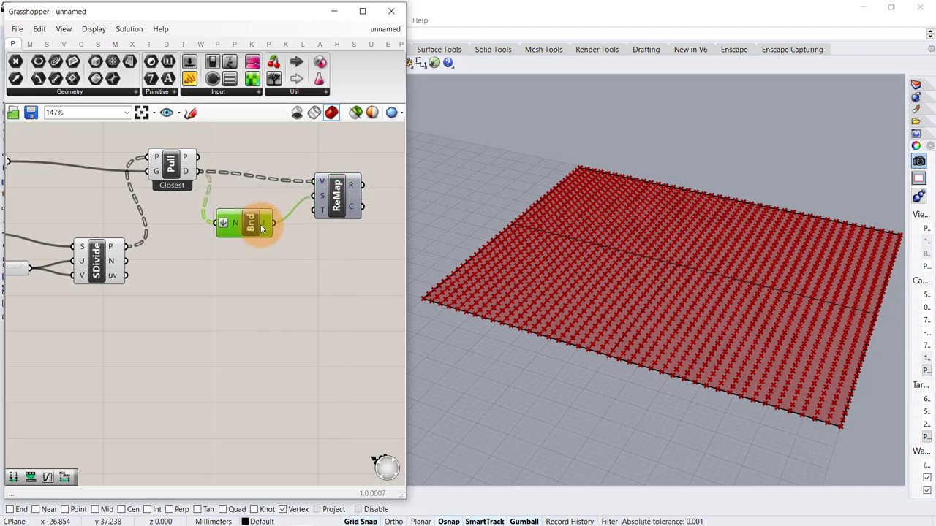
- Add a Graph Mapper component beside Remap Numbers
right_drag(322, 235, 177, 235)
double_click(262, 197)
text(gra)
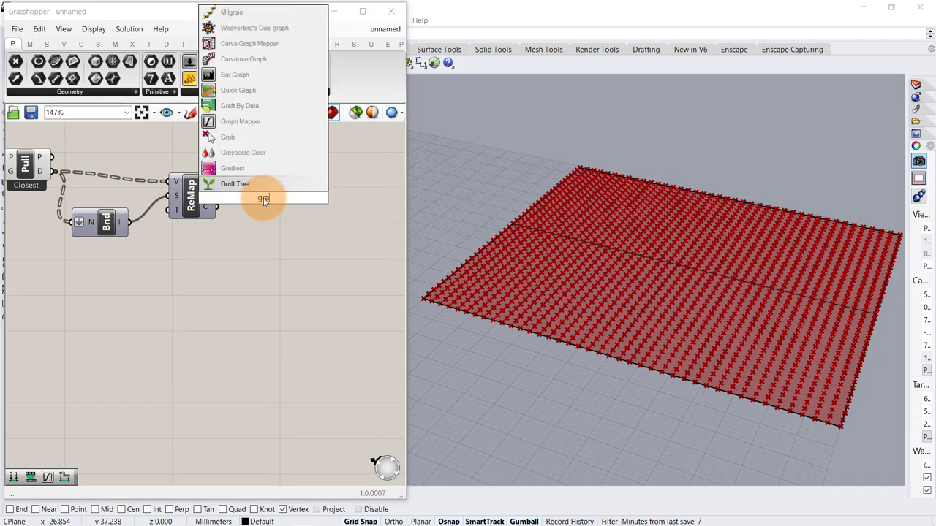
click(271, 123)
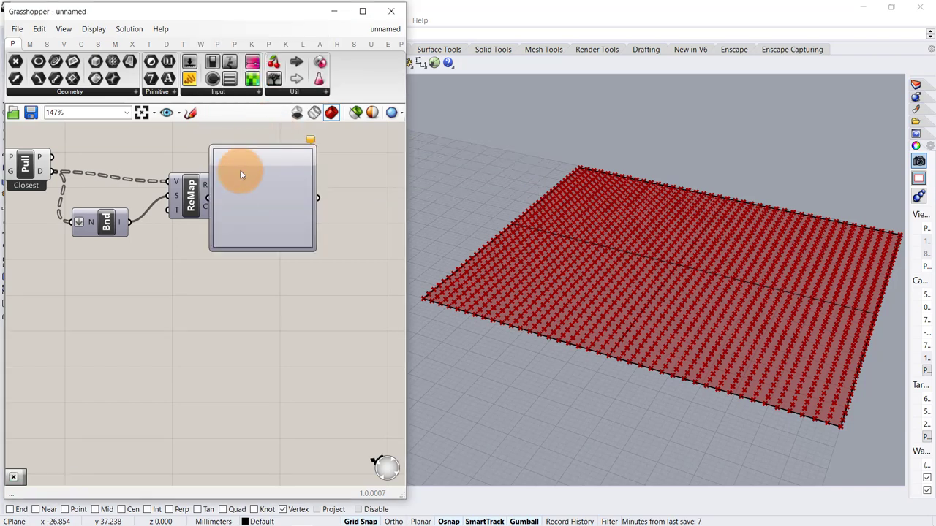
- Feed the Remap Numbers R output into the Graph Mapper and give it a Sine graph with its peak slightly before the end
drag(253, 200, 306, 205)
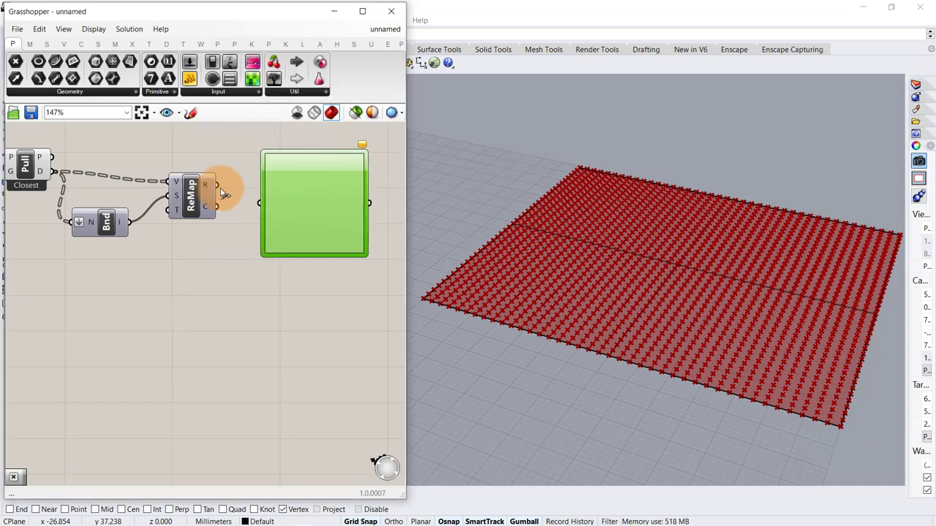
right_click(299, 210)
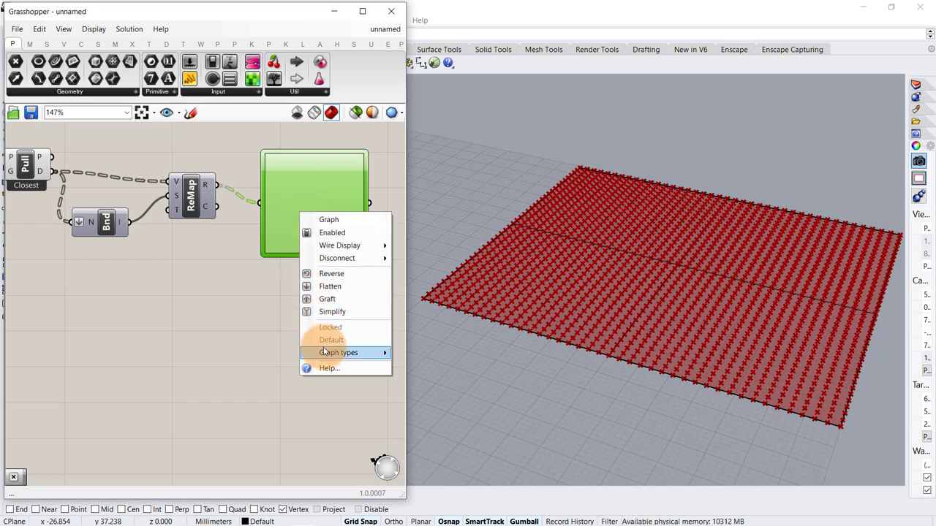
mouse_move(324, 352)
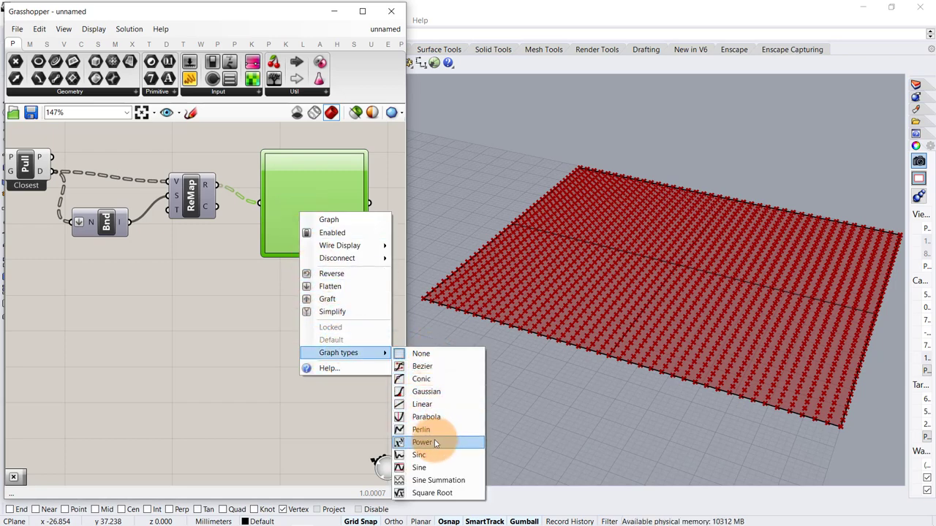
click(445, 469)
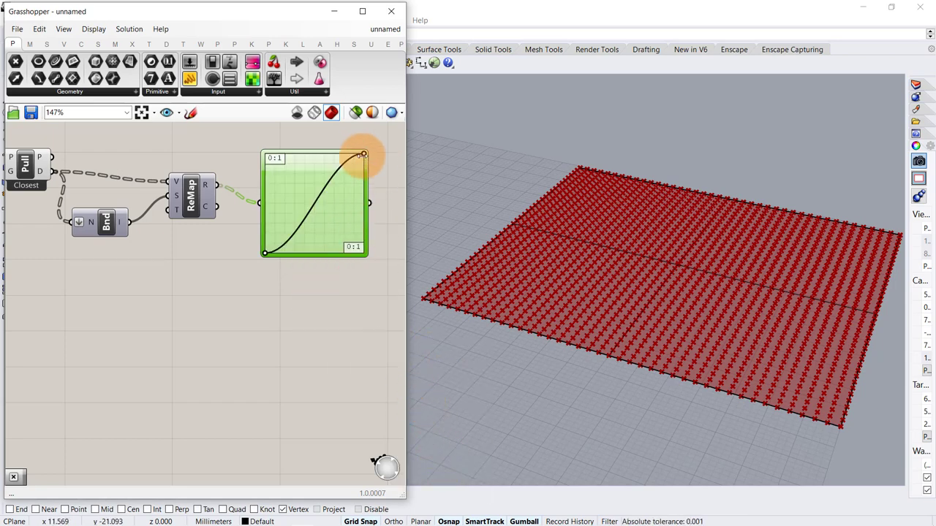
scroll(363, 155, up, 3)
drag(367, 152, 346, 165)
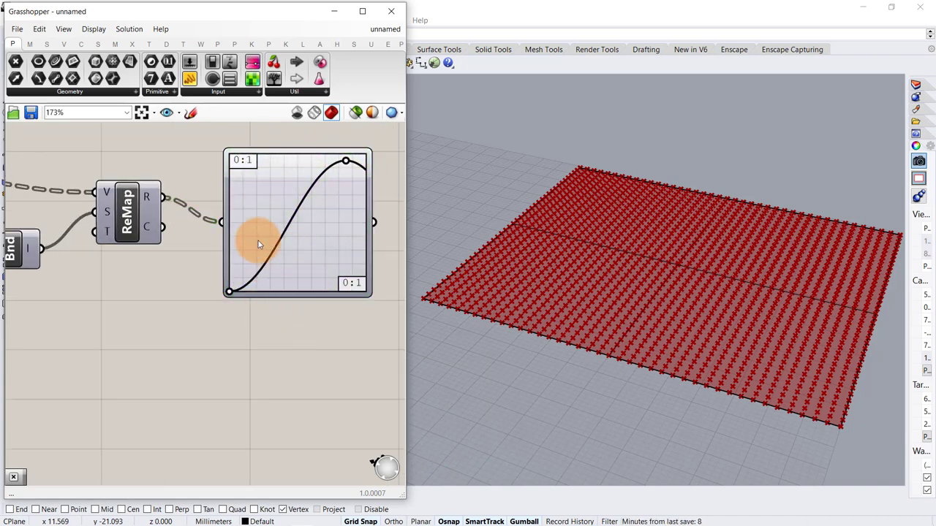
- Add a Multiplication component and connect the Graph Mapper output to its A input
scroll(258, 240, down, 4)
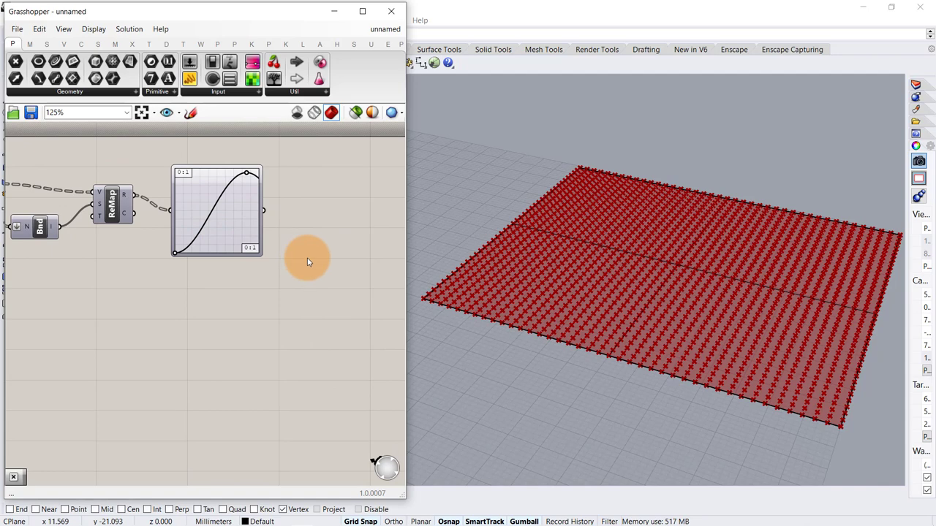
double_click(307, 262)
text(mul)
click(311, 213)
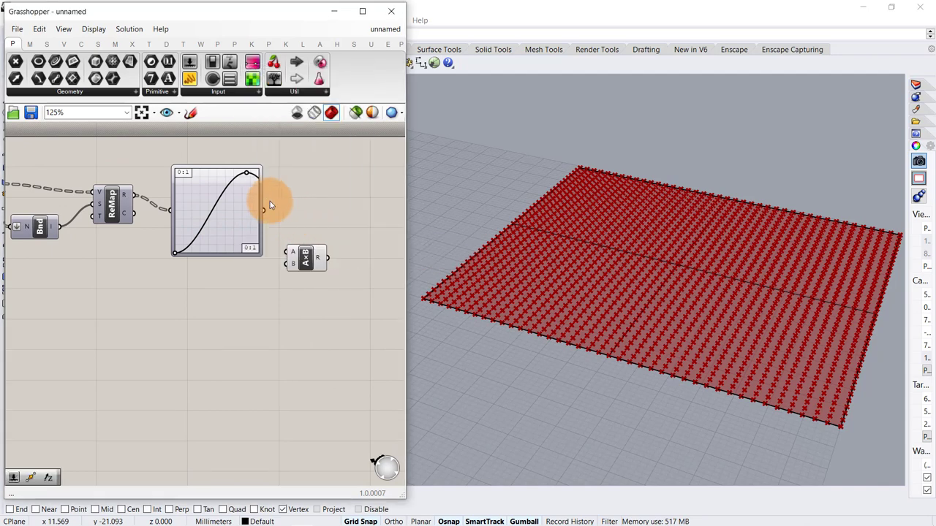
drag(261, 209, 285, 253)
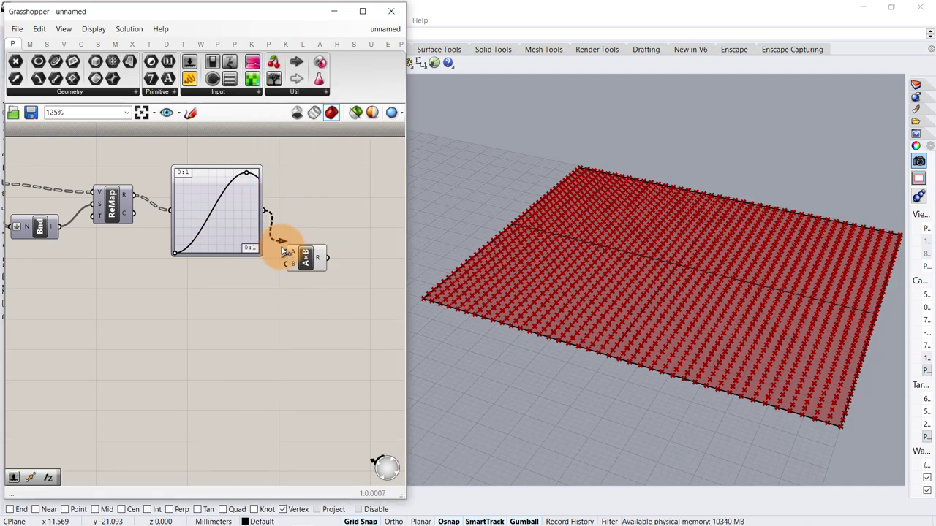
- Add a number slider set to 4.50 and connect it to the B input of the Multiplication component
scroll(241, 256, up, 1)
double_click(214, 300)
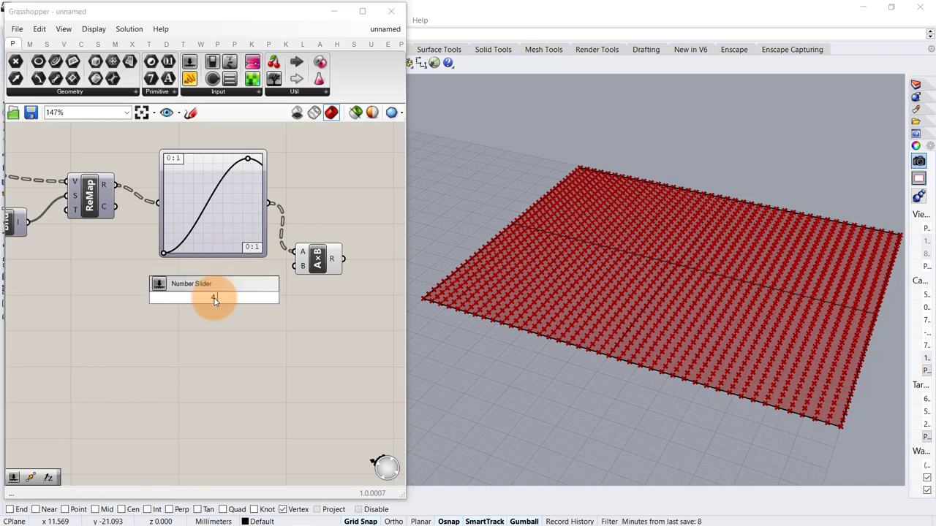
key(Return)
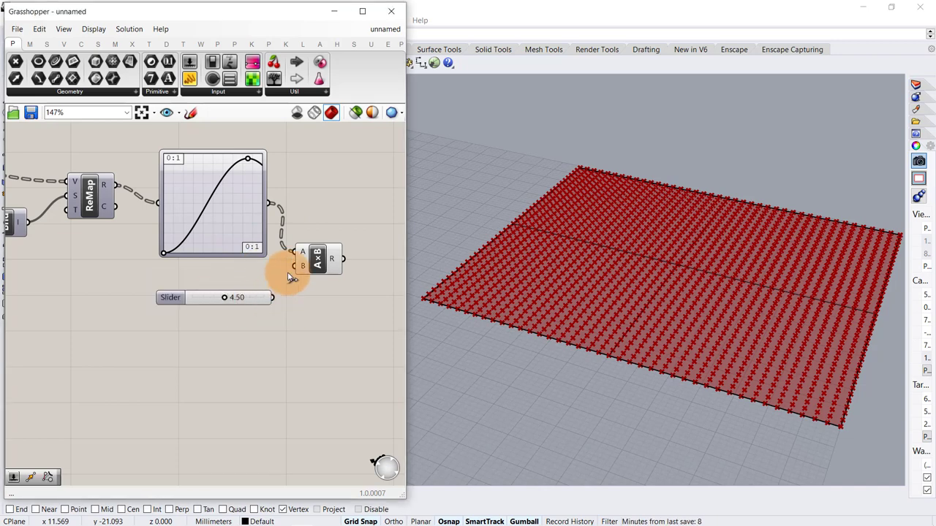
drag(316, 267, 318, 276)
- Add an Amplitude component and connect the Multiplication result to its A input
double_click(282, 374)
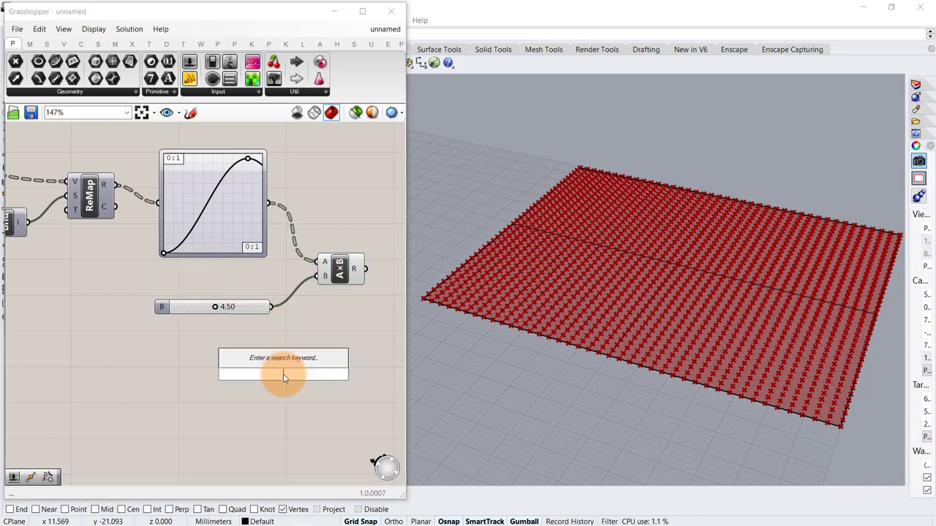
text(am)
click(275, 360)
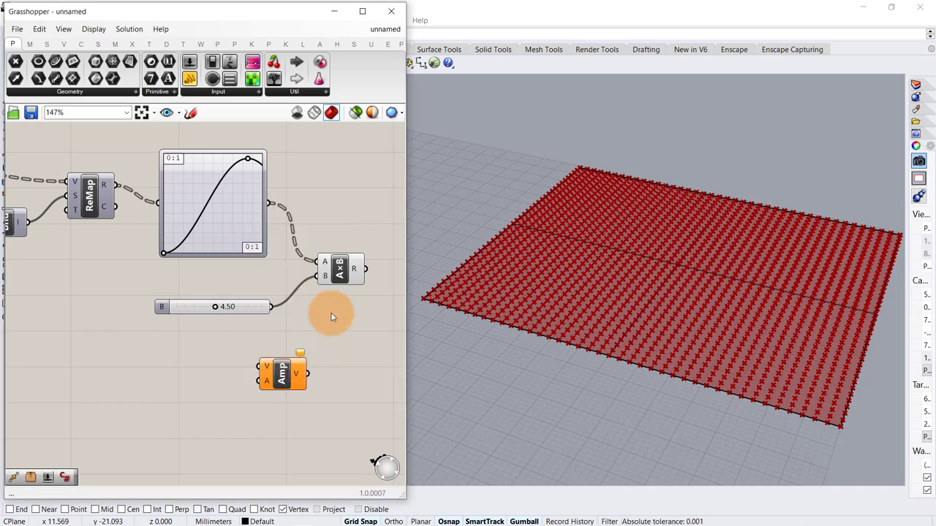
drag(369, 272, 327, 395)
- Add a Unit Z vector and connect it to the V input of the Amplitude component
double_click(186, 380)
text(z)
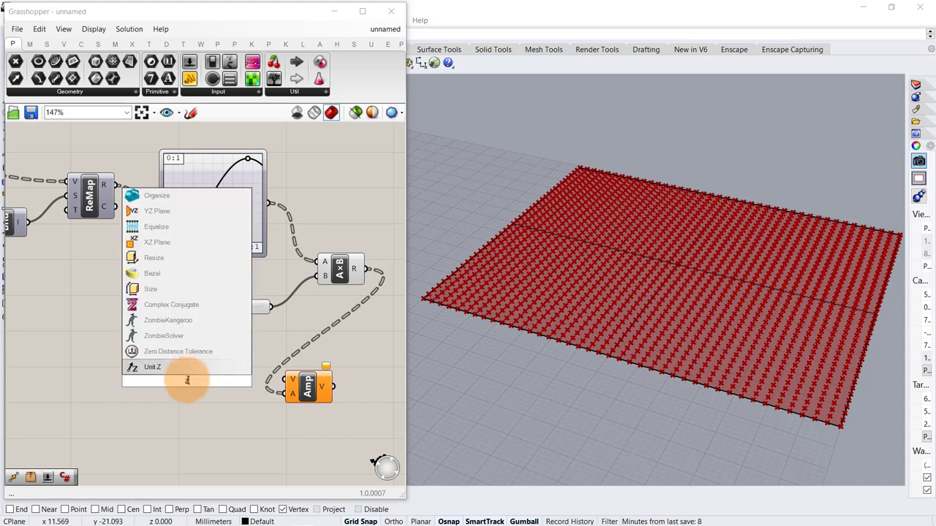
click(191, 369)
drag(210, 380, 299, 386)
- Add a Move component and connect the Amplitude vector output to its T input
right_drag(348, 357, 311, 353)
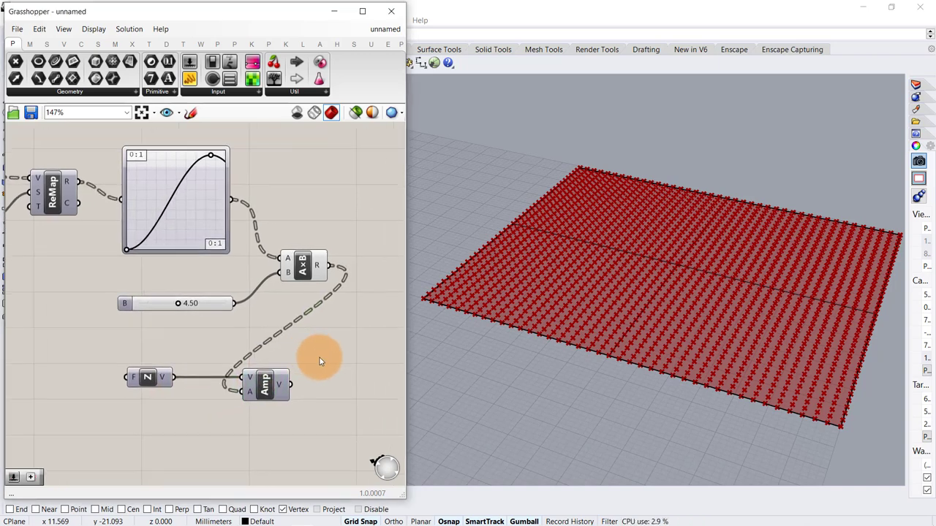
double_click(319, 358)
text(mo)
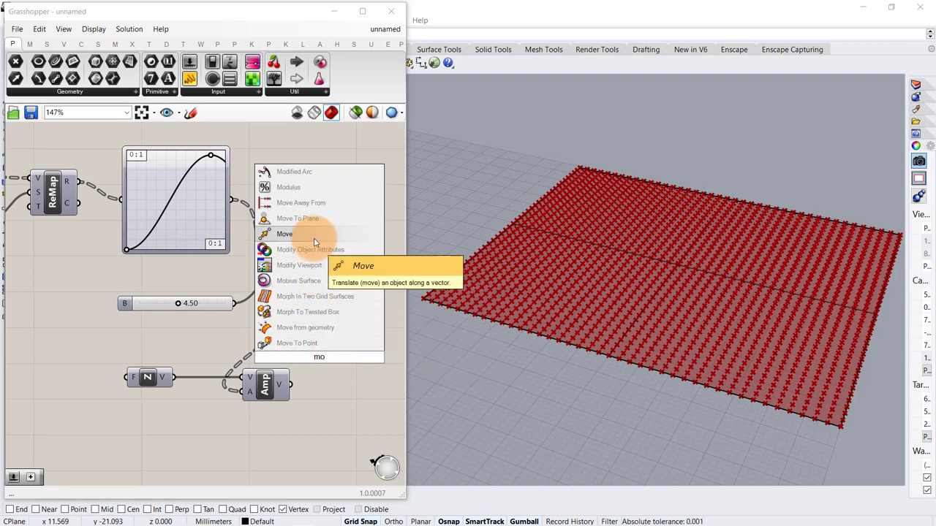
click(285, 234)
drag(331, 353, 339, 349)
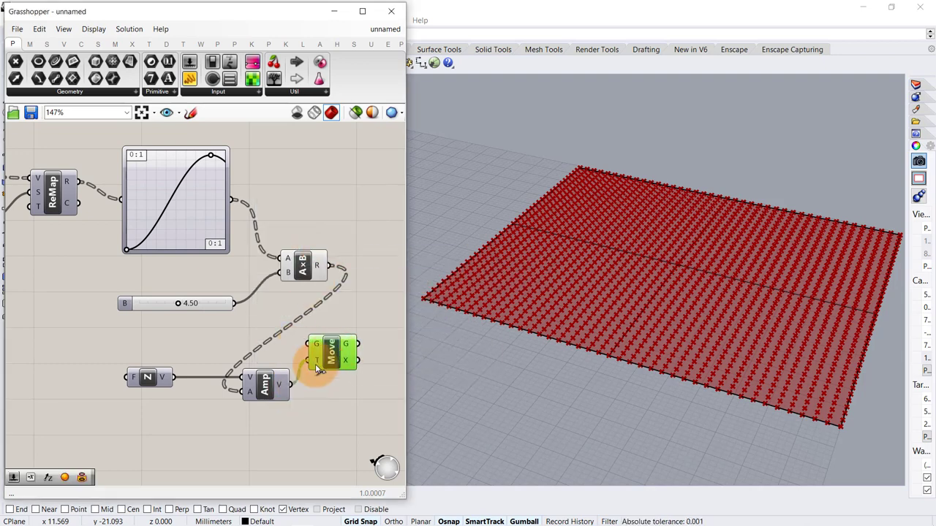
- Connect the Divide Surface points output to the G input of the Move component and inspect the displaced points in the viewport
right_drag(162, 292, 310, 299)
scroll(310, 300, down, 1)
right_drag(212, 288, 335, 284)
drag(166, 263, 291, 343)
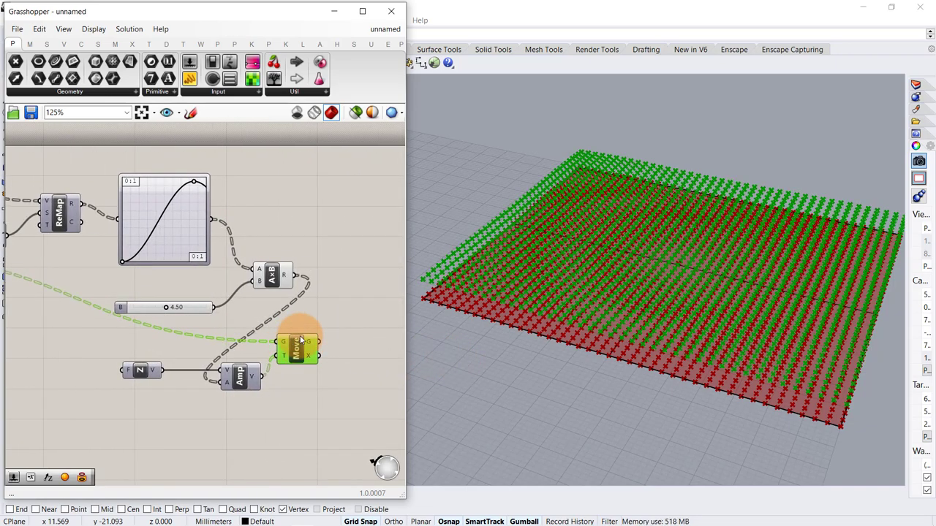
click(324, 330)
click(299, 349)
click(314, 317)
click(587, 292)
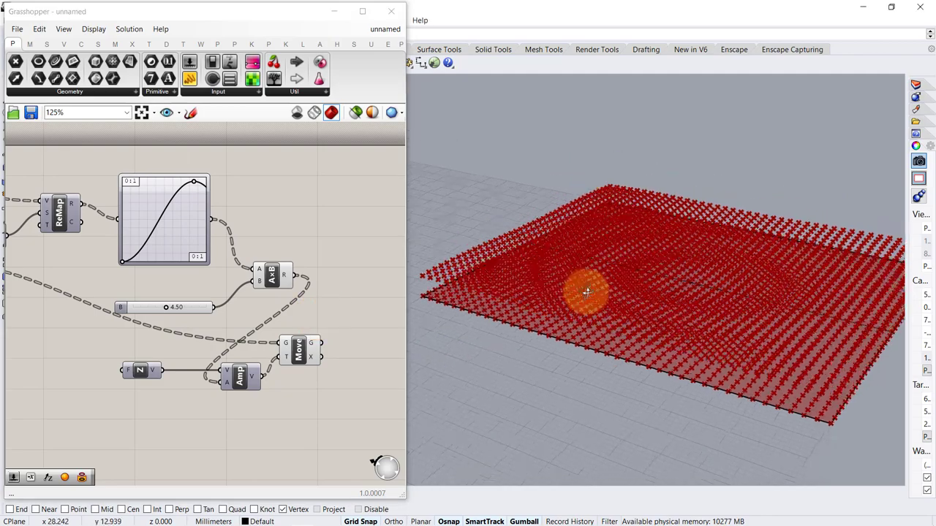
right_drag(586, 293, 591, 332)
- Add a Surface From Points (SrfGrid) component and connect the moved geometry to its P input
right_drag(287, 303, 188, 297)
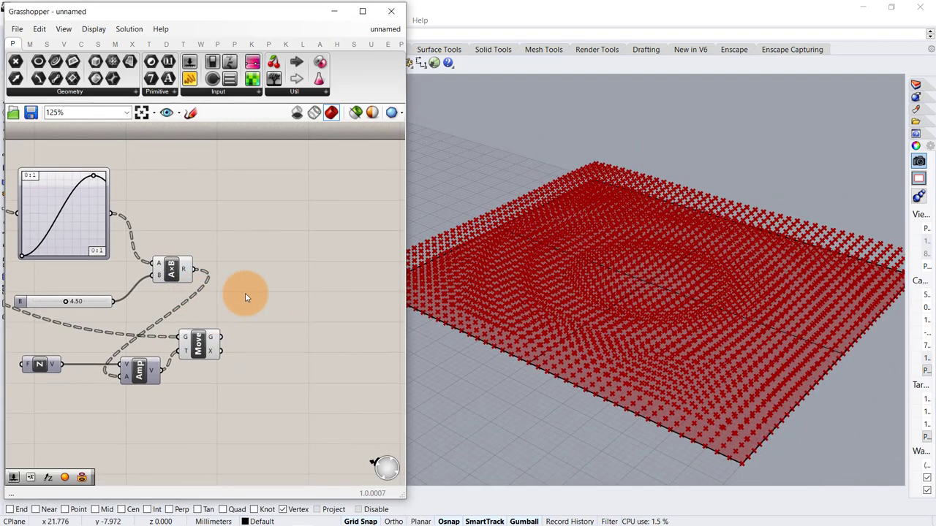
double_click(246, 295)
text(Sr)
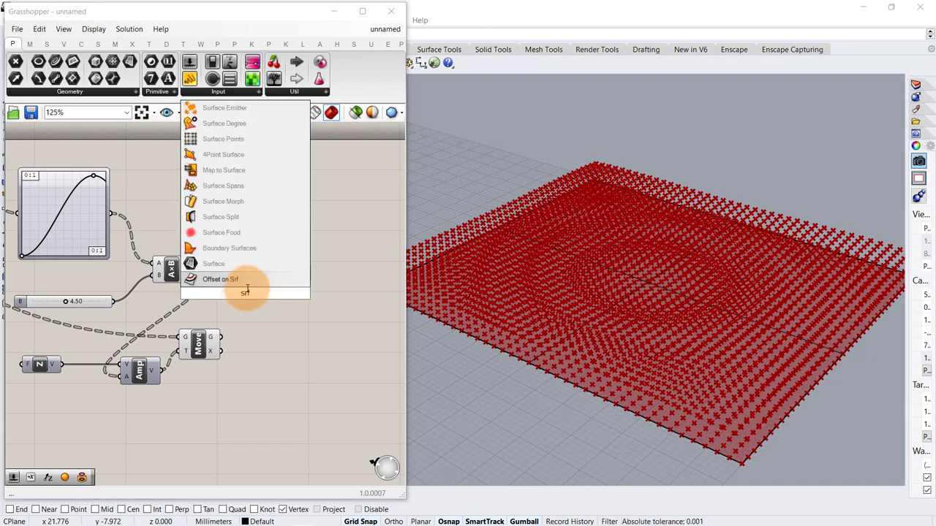
text(fGrid)
key(Return)
scroll(212, 350, up, 2)
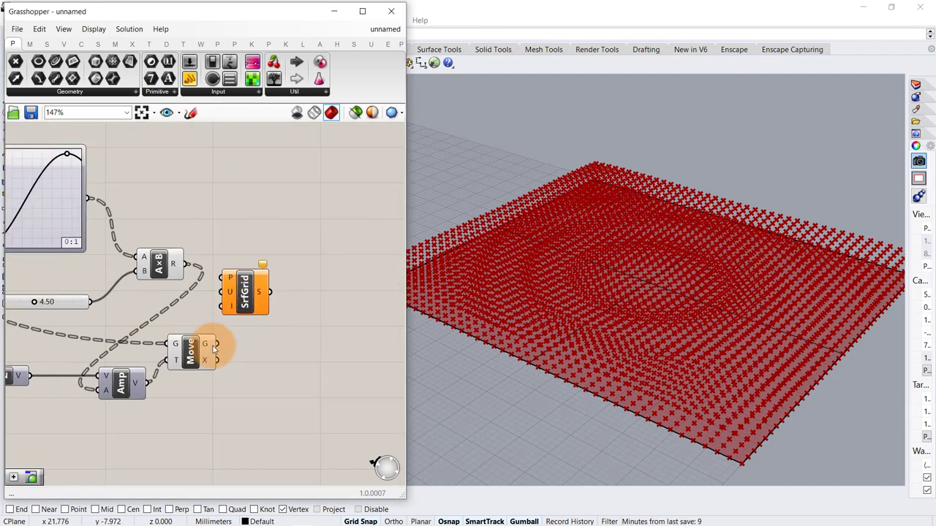
drag(216, 344, 357, 293)
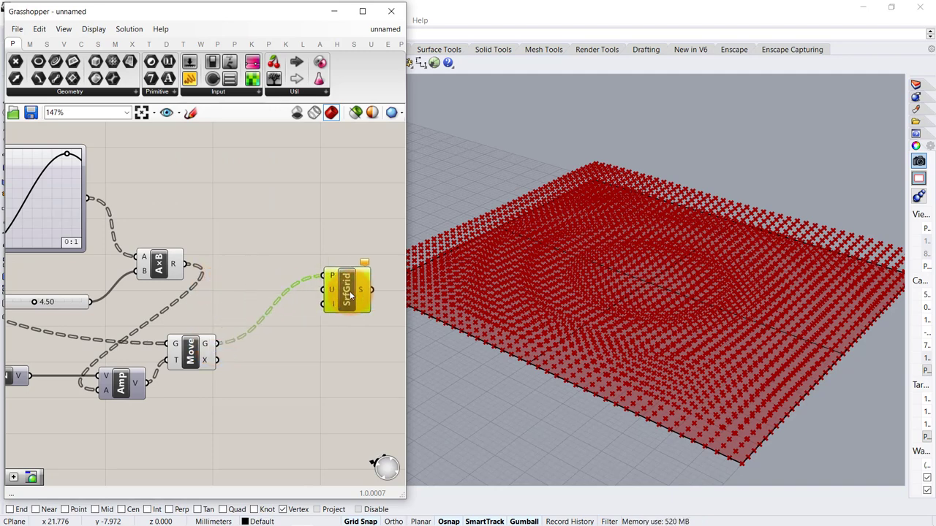
- Flatten the P input of the SrfGrid component and reposition it beside the Move component
right_click(326, 277)
click(357, 363)
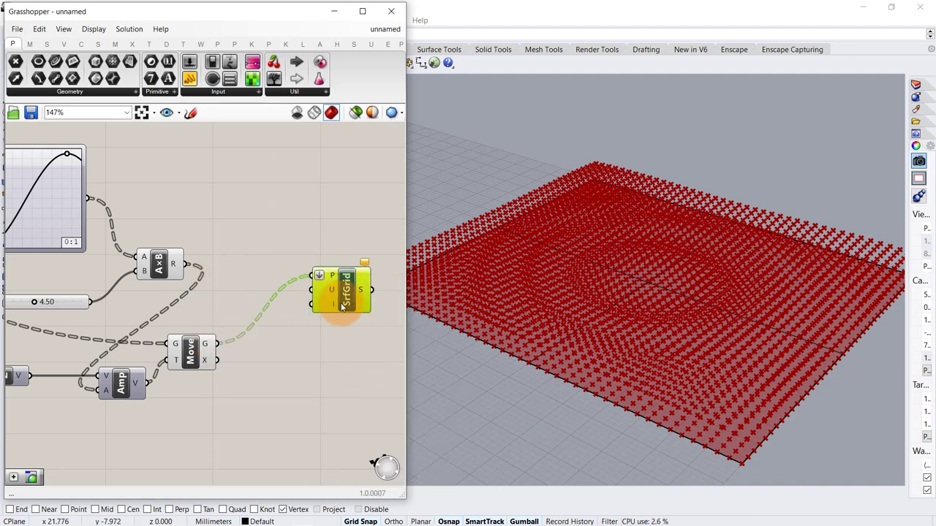
drag(380, 317, 364, 386)
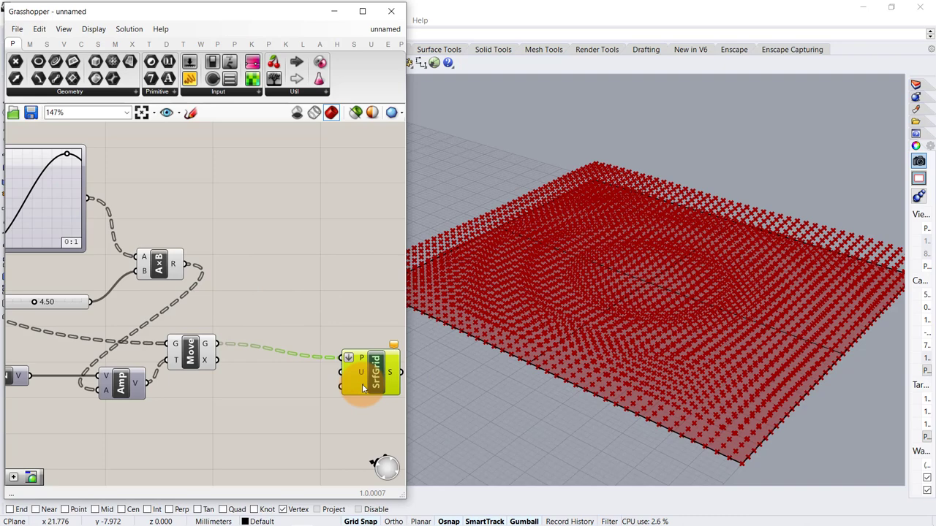
- Add an Addition component and connect its R output to the U input of SrfGrid
double_click(229, 403)
text(add)
key(Return)
drag(253, 403, 278, 424)
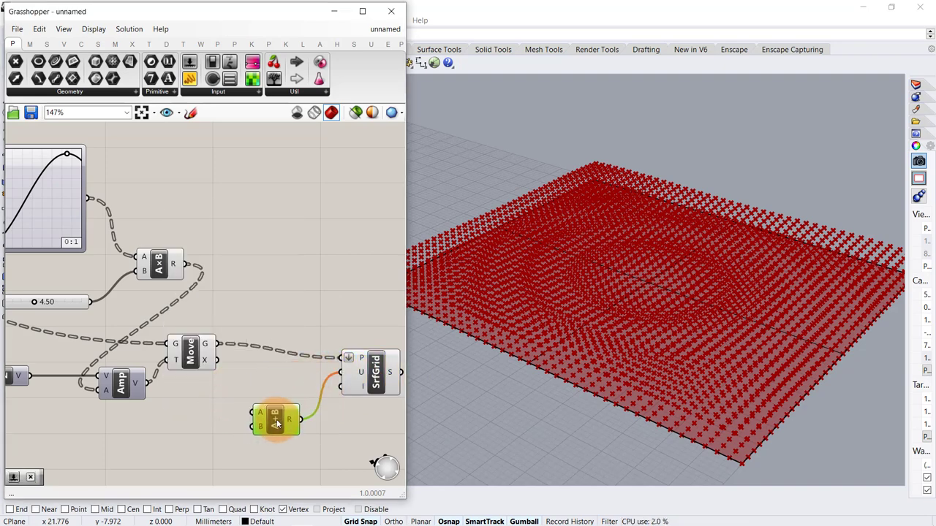
- Connect the U Count slider to the A input of the Addition component
scroll(328, 338, down, 2)
right_drag(219, 330, 384, 342)
right_drag(141, 310, 270, 310)
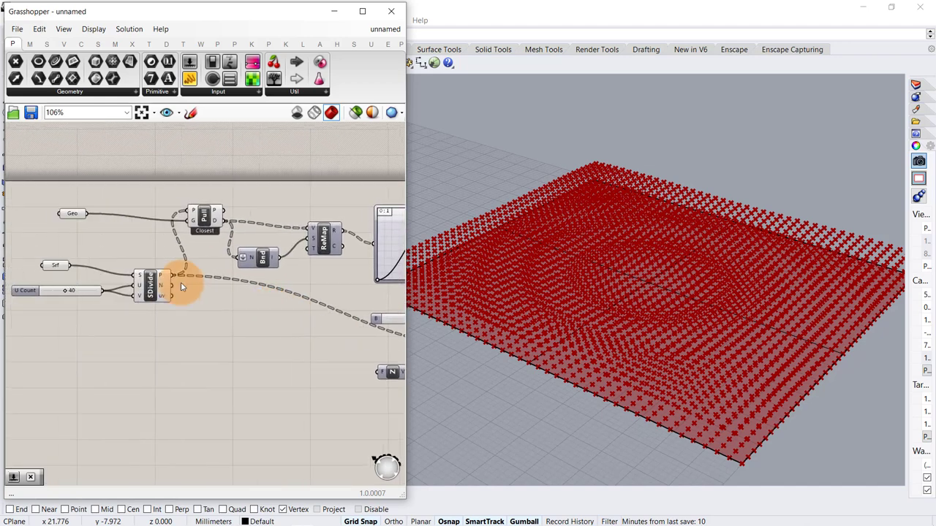
click(463, 415)
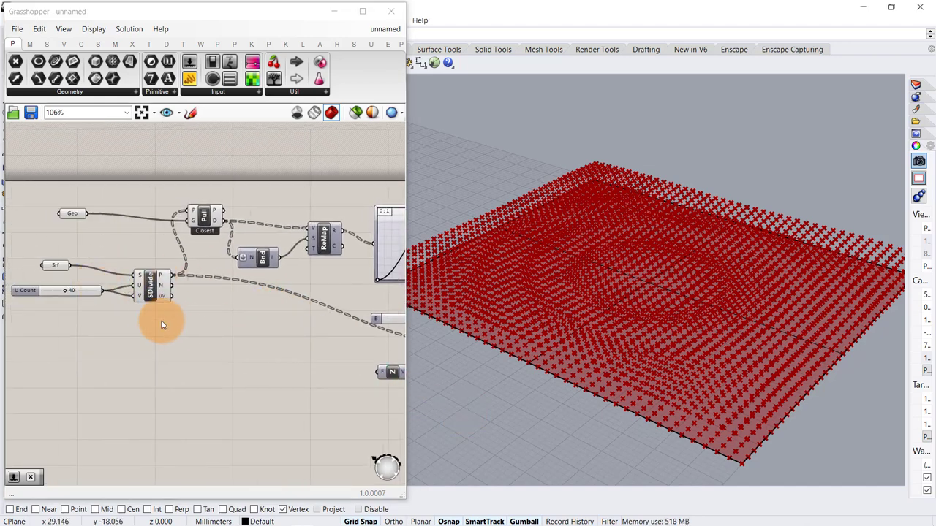
drag(103, 293, 301, 399)
right_drag(328, 412, 270, 356)
scroll(270, 356, up, 2)
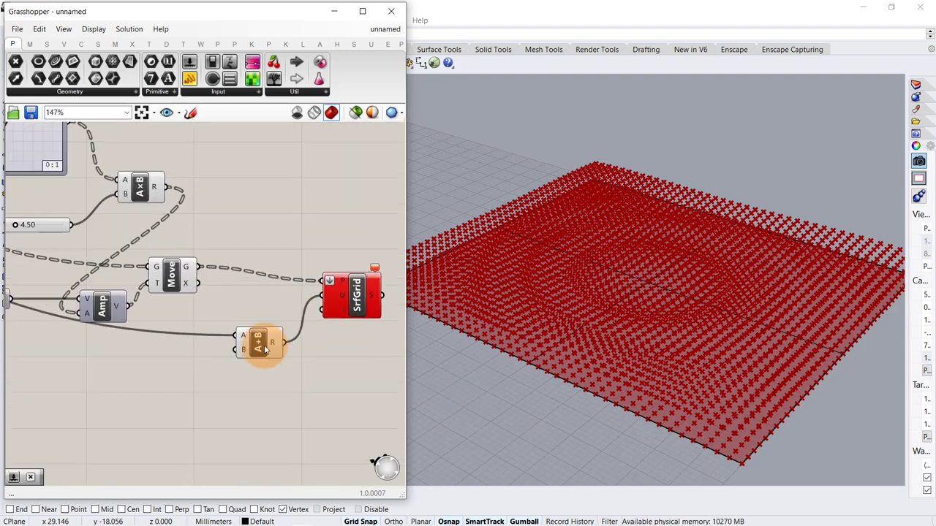
- Add a number slider set to 1 and connect it to the B input of the Addition component
drag(263, 342, 264, 366)
double_click(142, 403)
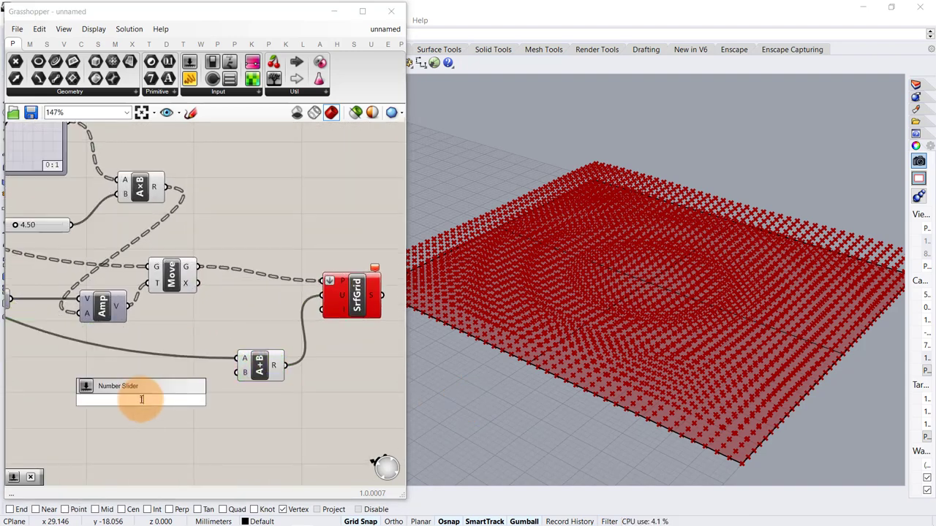
key(Return)
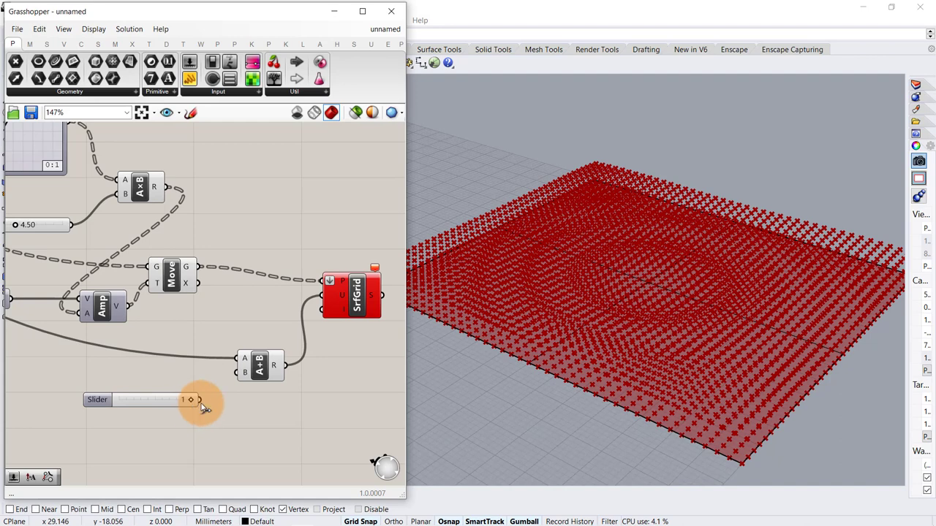
drag(200, 402, 245, 373)
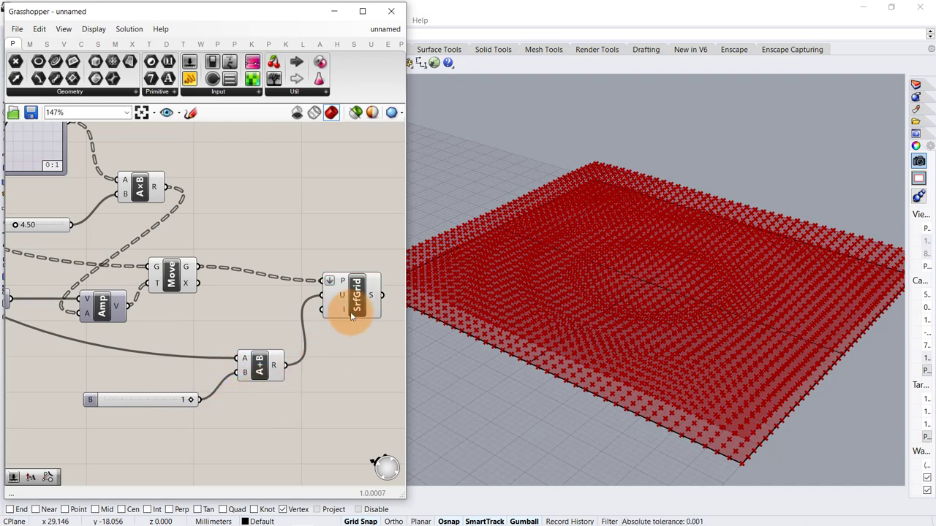
- Turn off the preview of every component except SrfGrid
scroll(205, 224, down, 5)
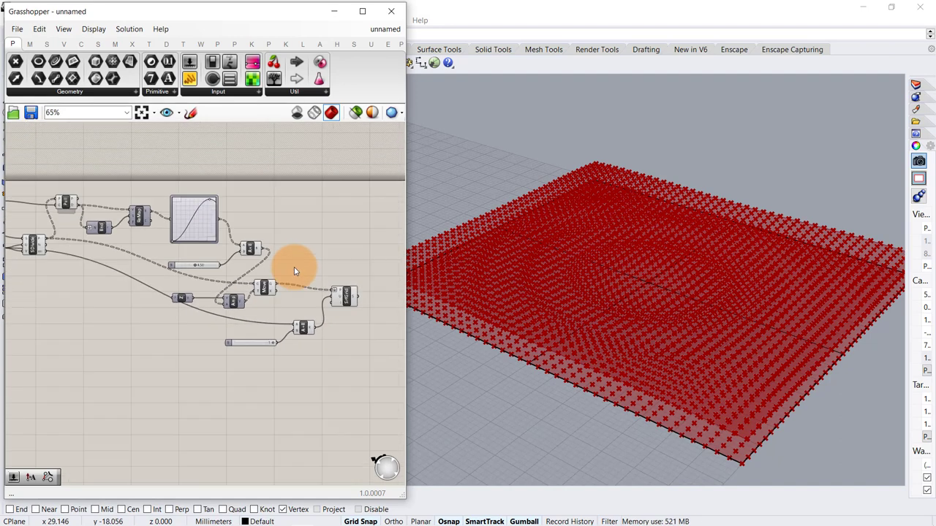
scroll(294, 272, down, 1)
drag(310, 152, 58, 370)
middle_click(92, 360)
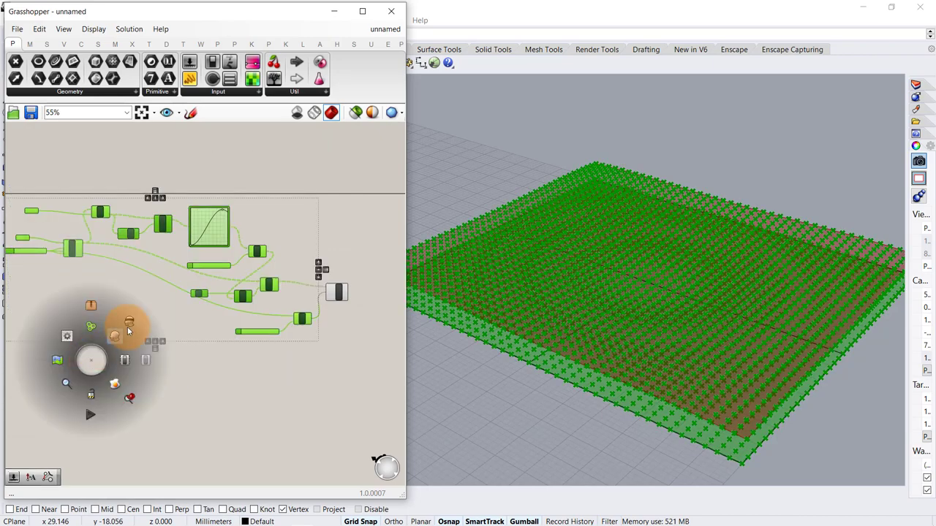
click(127, 326)
- Pull the Sine graph's peak handle toward the start of the Graph Mapper so the curve forms about two and a half waves
scroll(221, 205, up, 6)
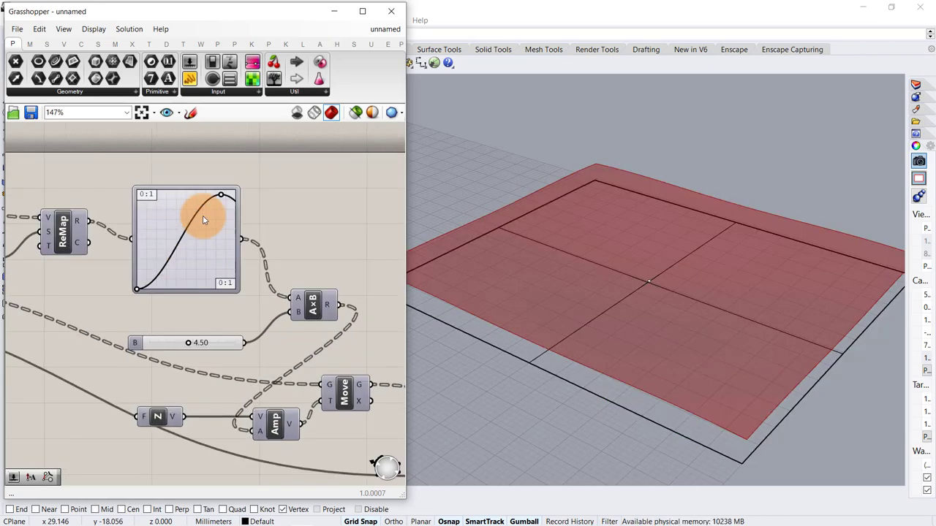
scroll(227, 196, up, 5)
drag(234, 198, 90, 193)
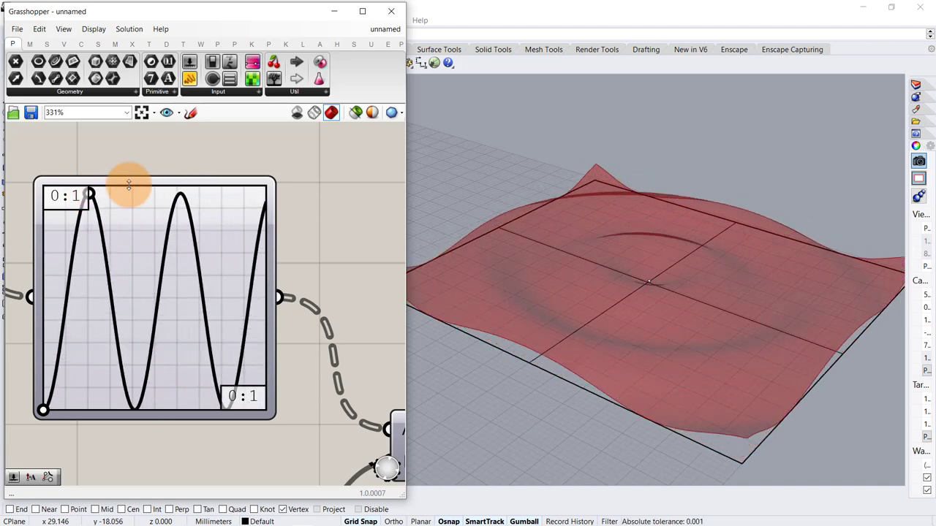
- Add a Custom Preview component beside SrfGrid and connect the SrfGrid S output to its G input
scroll(139, 191, down, 5)
right_drag(188, 217, 33, 192)
right_drag(197, 281, 102, 236)
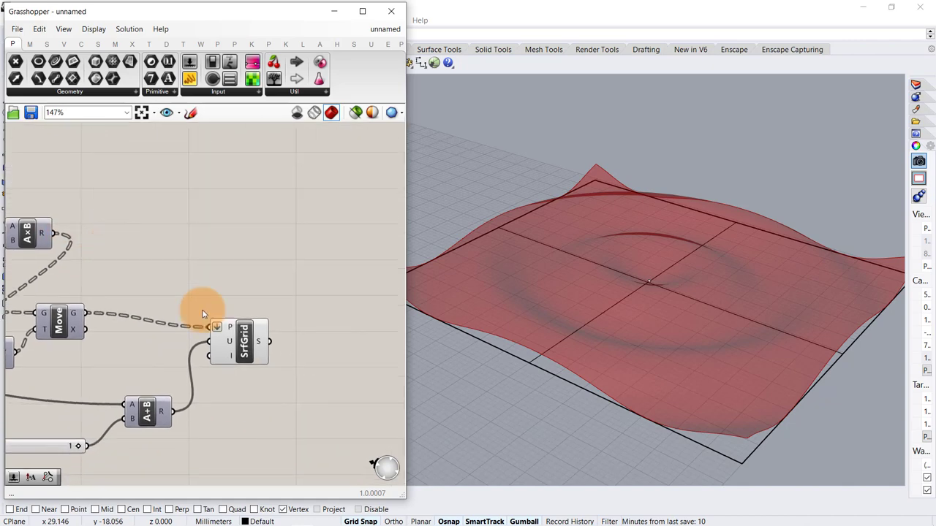
scroll(247, 326, up, 1)
double_click(327, 338)
text(cus)
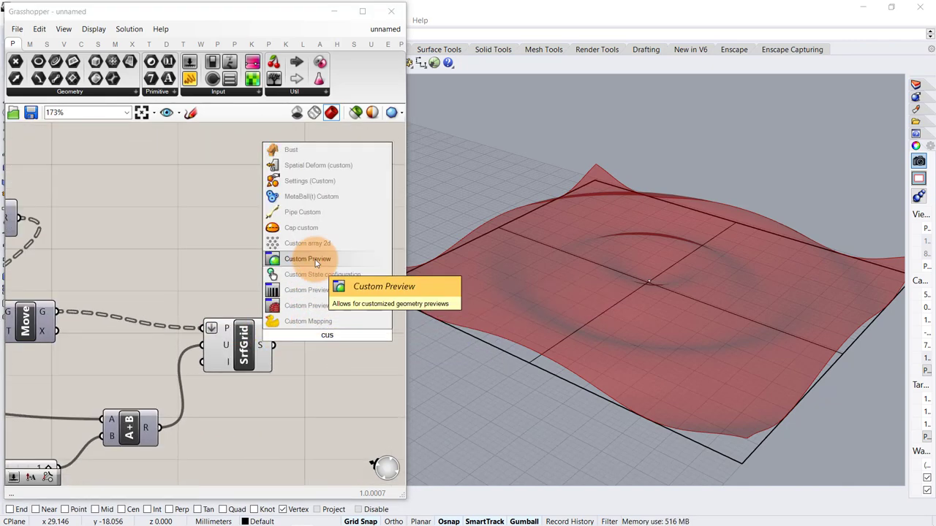
click(315, 261)
drag(275, 344, 309, 324)
drag(331, 339, 369, 384)
click(308, 290)
- Vary the number slider feeding the B input of the Multiplication component, ending at 4.46
right_drag(264, 281, 346, 324)
scroll(347, 325, down, 2)
right_drag(212, 276, 353, 311)
scroll(183, 345, up, 4)
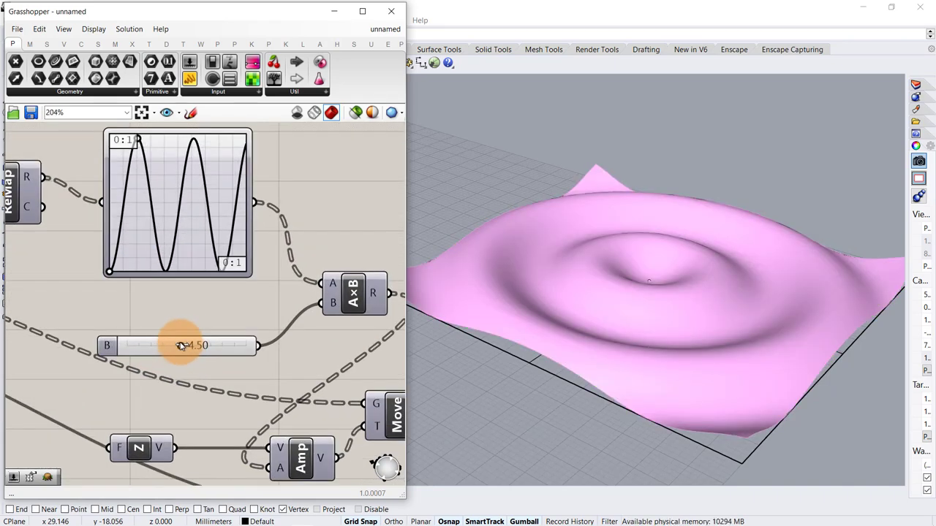
mouse_move(175, 347)
mouse_down()
mouse_move(107, 347)
mouse_move(192, 345)
mouse_up()
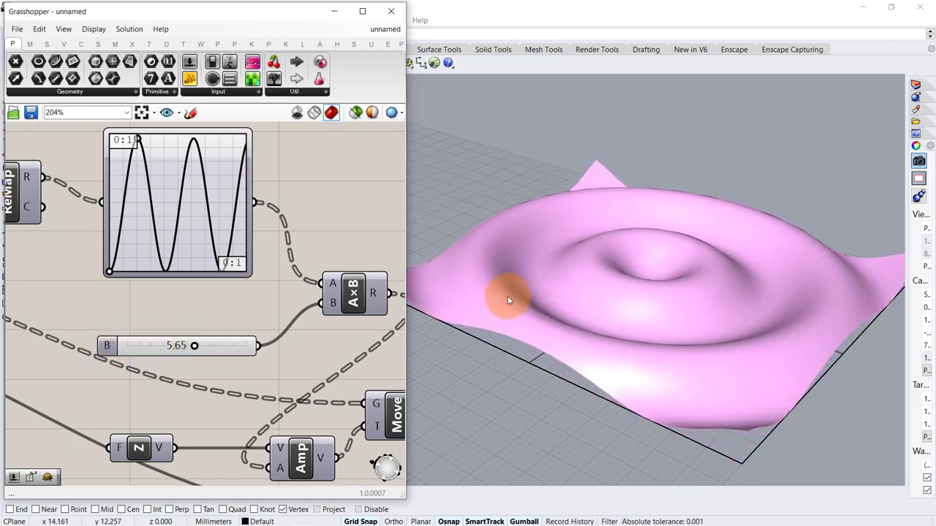
right_drag(507, 296, 558, 309)
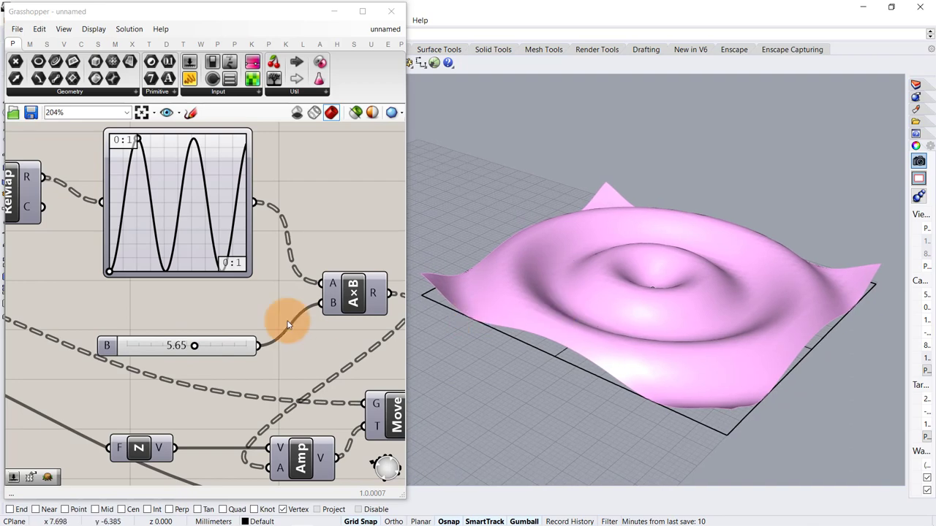
mouse_move(194, 344)
mouse_down()
mouse_move(213, 345)
mouse_move(126, 348)
mouse_move(181, 344)
mouse_up()
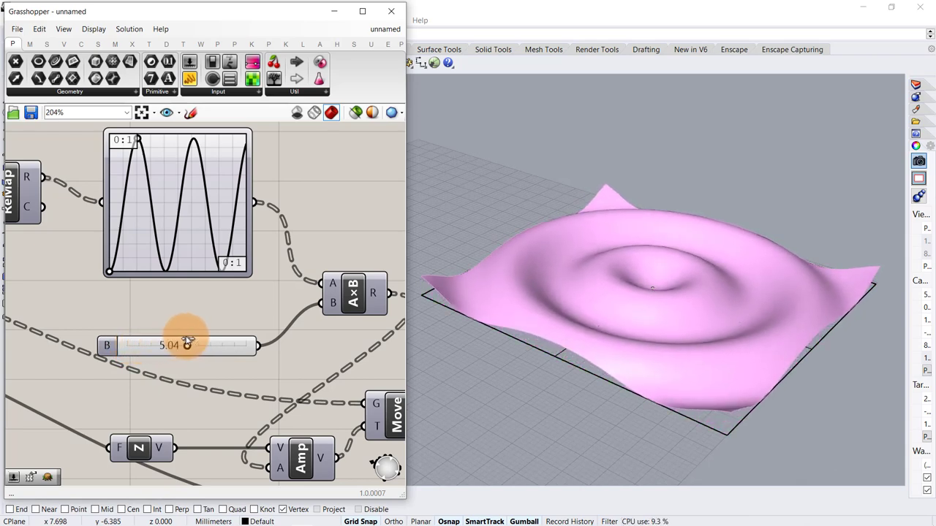
drag(188, 342, 181, 343)
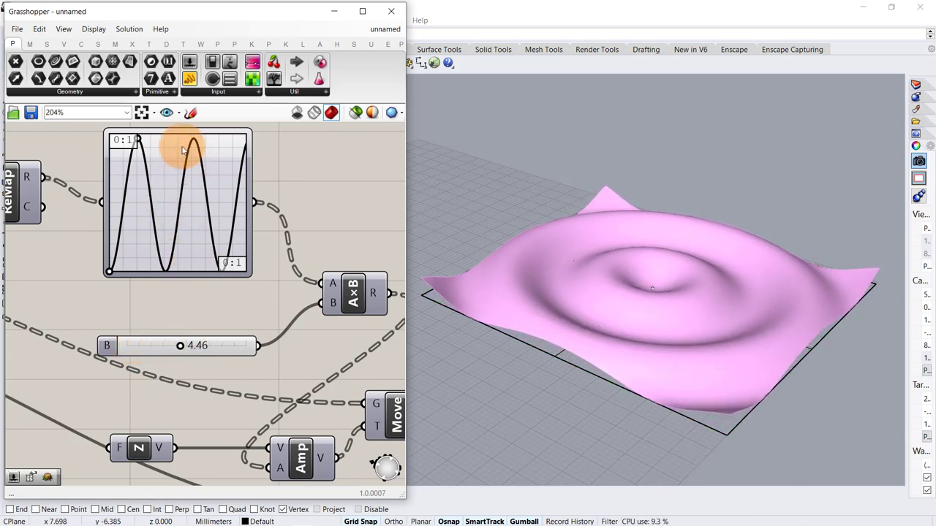
- Shift the Sine graph's peak handle to form about three and a half waves, and set the Multiplication's B slider to 4.61
scroll(183, 150, up, 4)
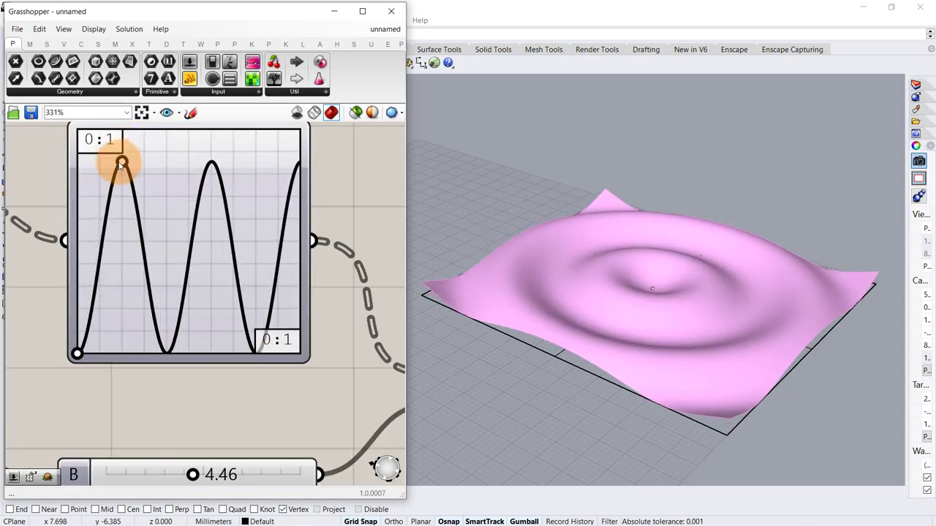
drag(121, 163, 110, 164)
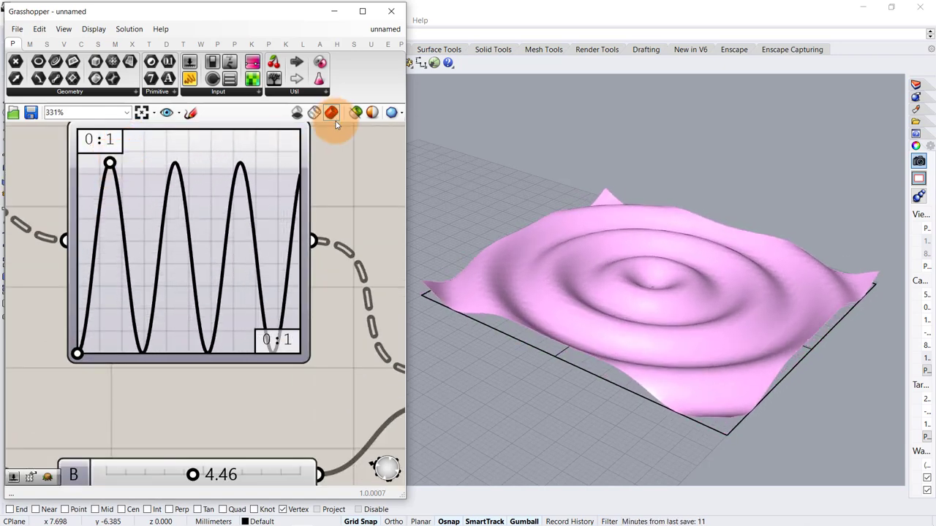
click(393, 113)
click(411, 166)
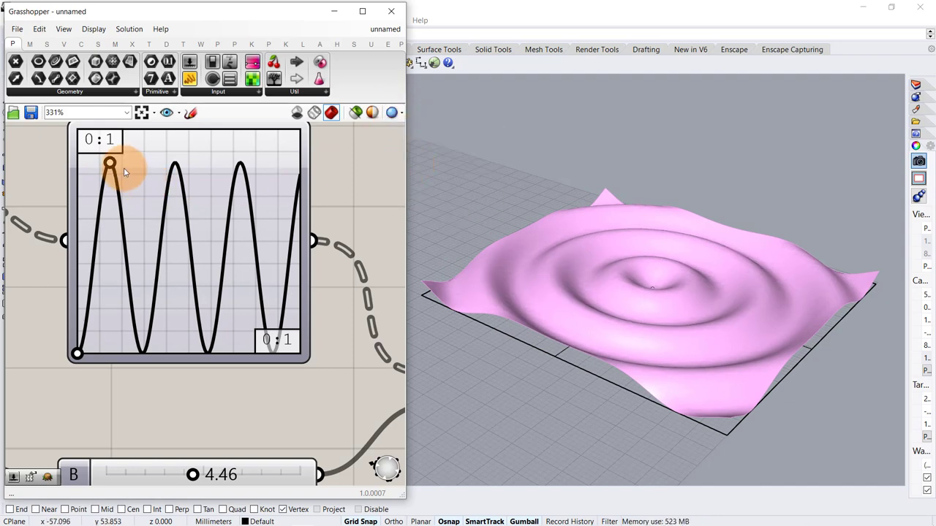
drag(111, 170, 145, 172)
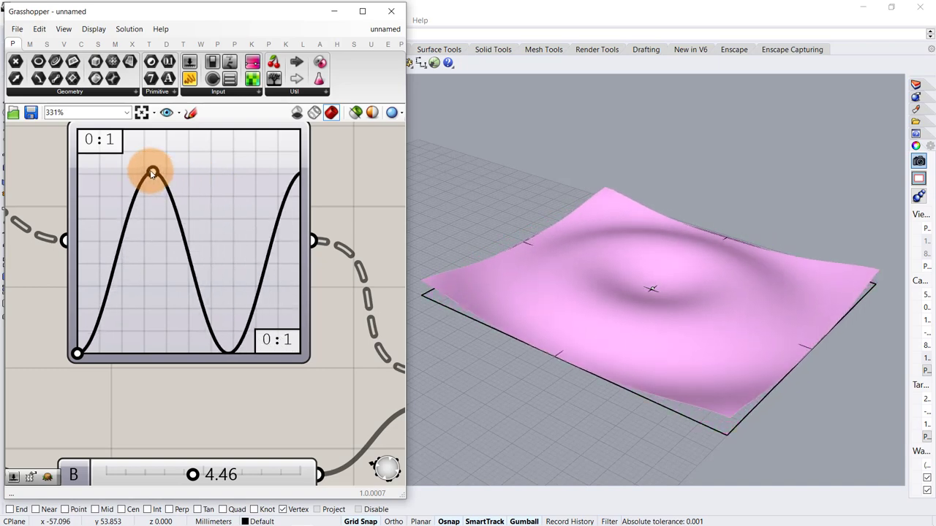
drag(137, 168, 109, 167)
right_drag(178, 292, 129, 200)
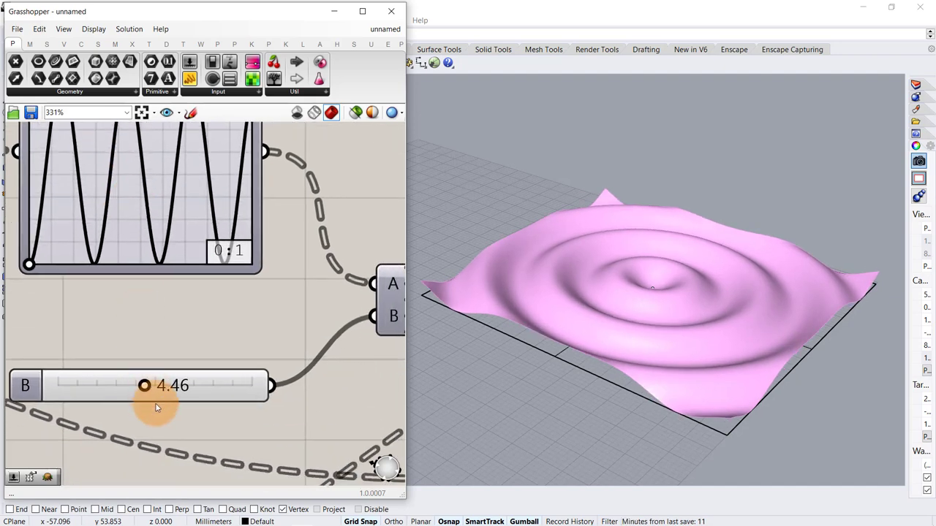
mouse_move(140, 388)
mouse_down()
mouse_move(73, 385)
mouse_move(134, 376)
mouse_up()
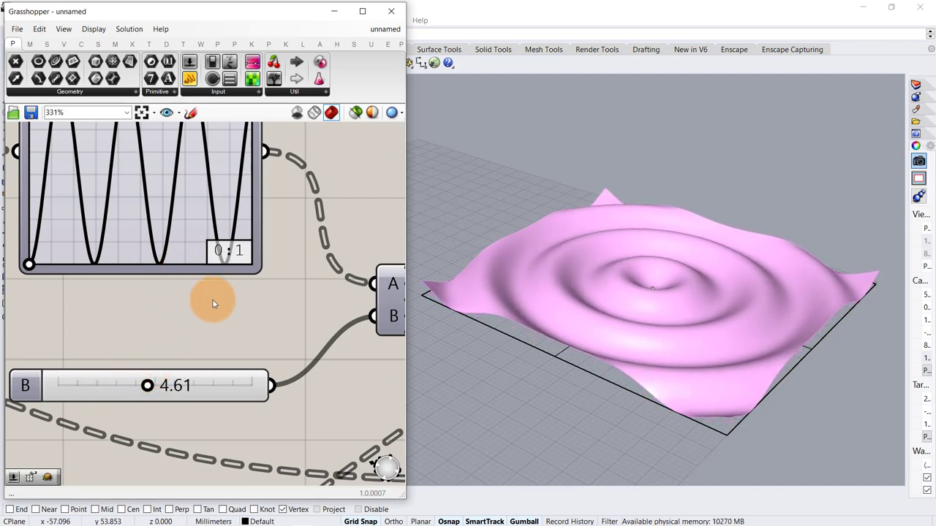
- Bake the Custom Preview geometry to the Default layer as a group, keeping the default attributes
scroll(213, 305, down, 5)
right_drag(309, 313, 95, 240)
right_drag(324, 386, 94, 305)
scroll(306, 333, up, 2)
right_click(292, 324)
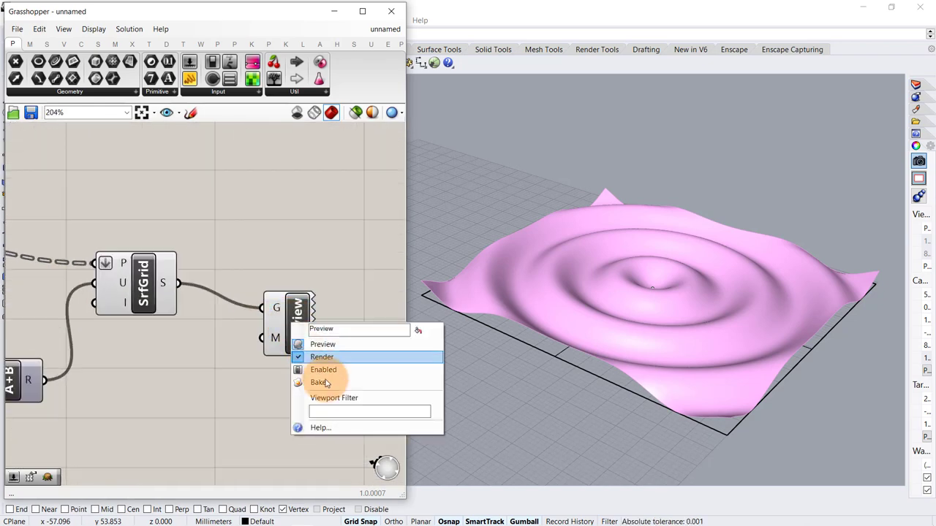
click(332, 382)
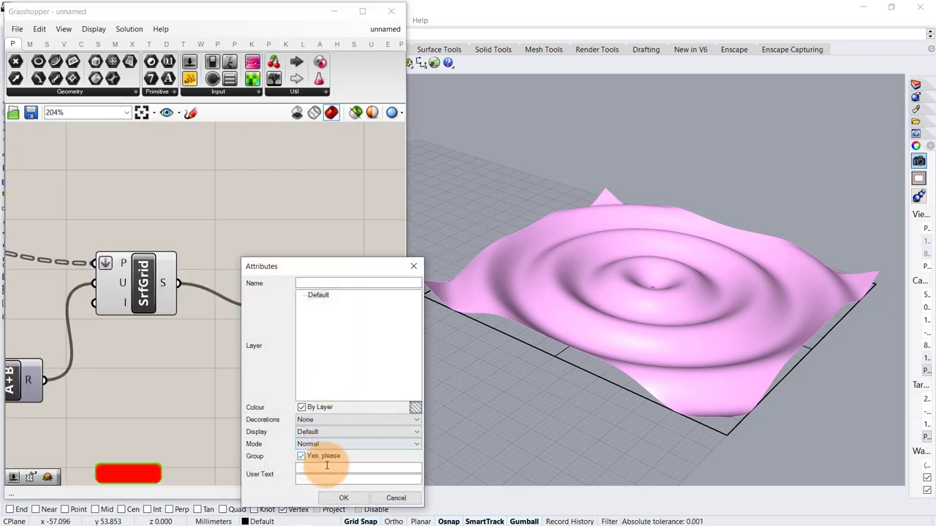
click(343, 497)
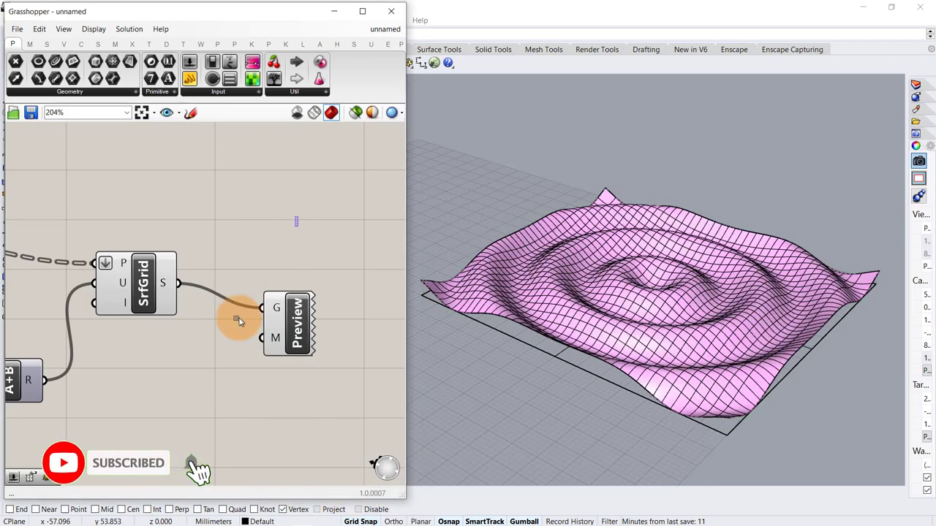
- Turn off the preview of the Custom Preview component to hide its shaded surface
drag(239, 320, 131, 426)
middle_click(154, 413)
click(174, 388)
click(268, 246)
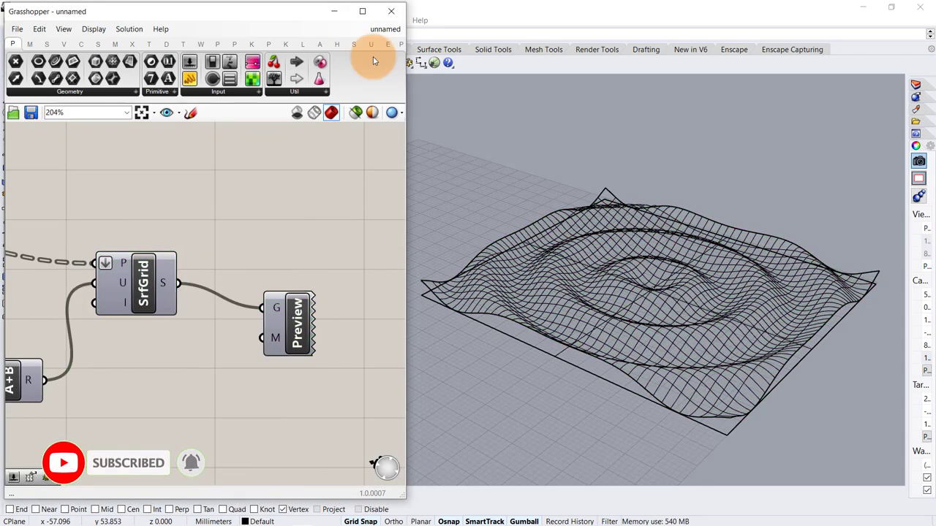
- Minimize Grasshopper, switch Rhino's Perspective viewport to Rendered display, and orbit around the baked surface
click(338, 11)
click(83, 80)
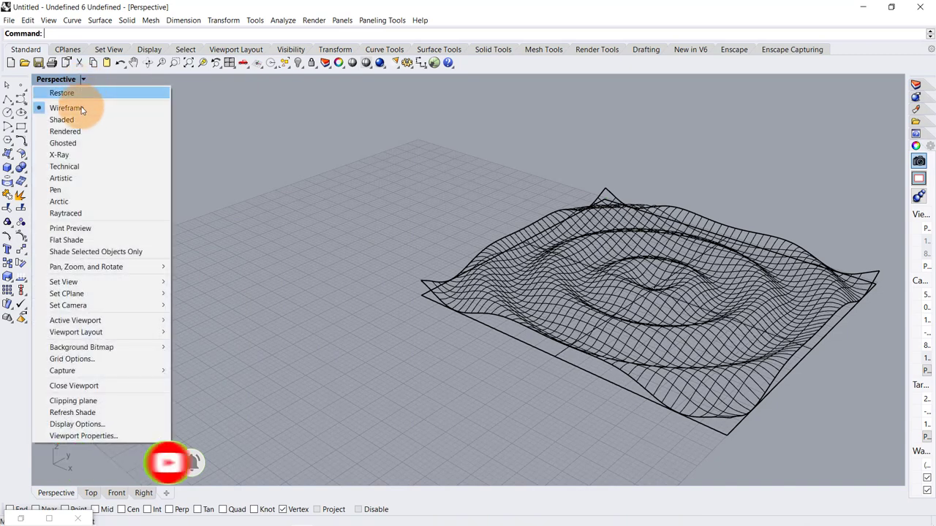
click(95, 131)
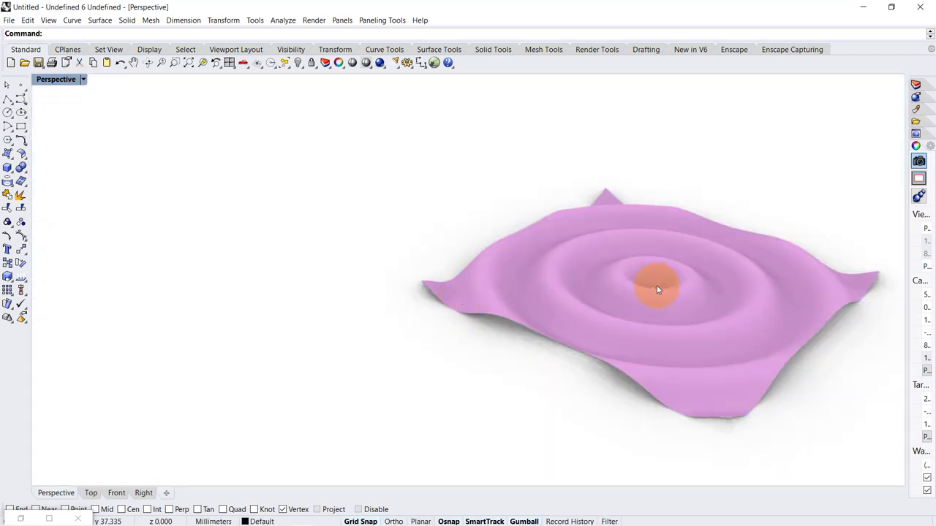
right_drag(728, 306, 599, 336)
right_drag(662, 375, 409, 376)
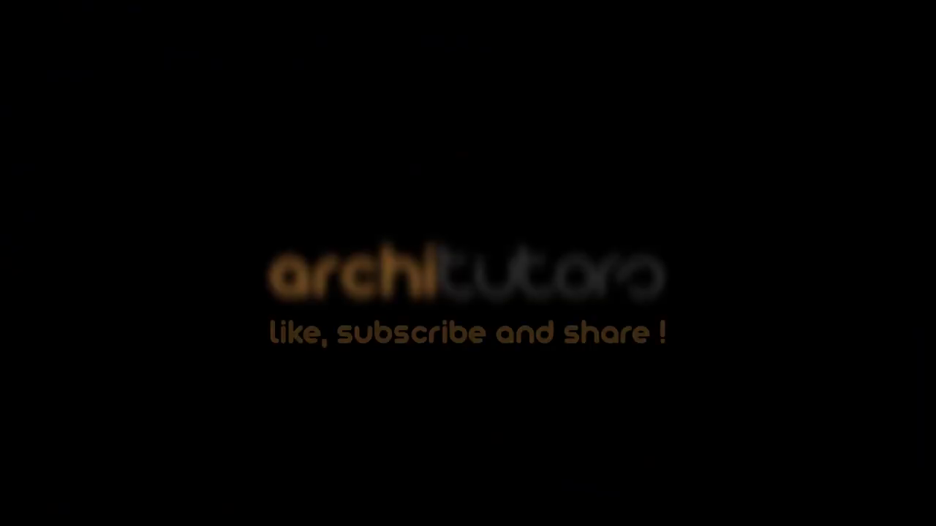